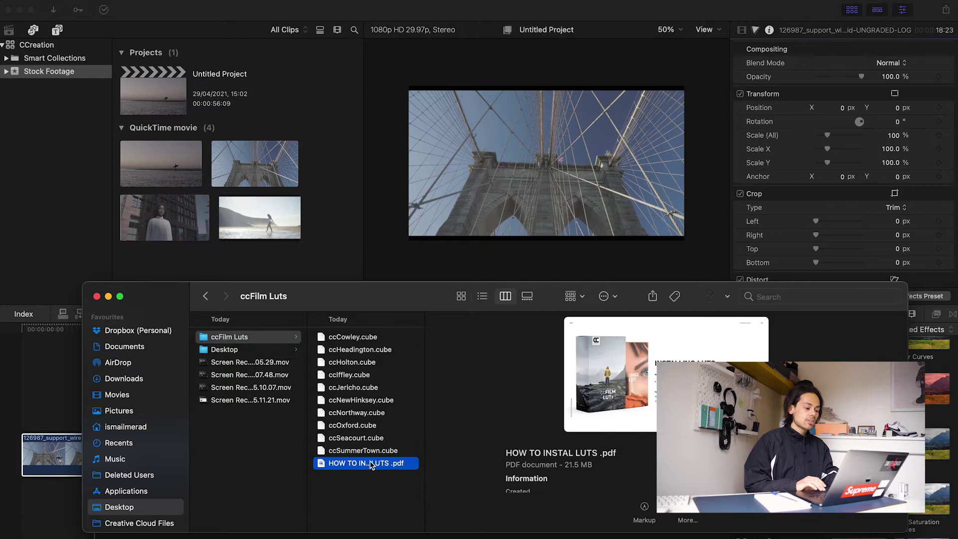
Preview the "HOW TO INSTAL LUTS .pdf" guide in the ccFilm Luts folder and switch back to Final Cut Pro.
{"action": "key", "text": "space"}
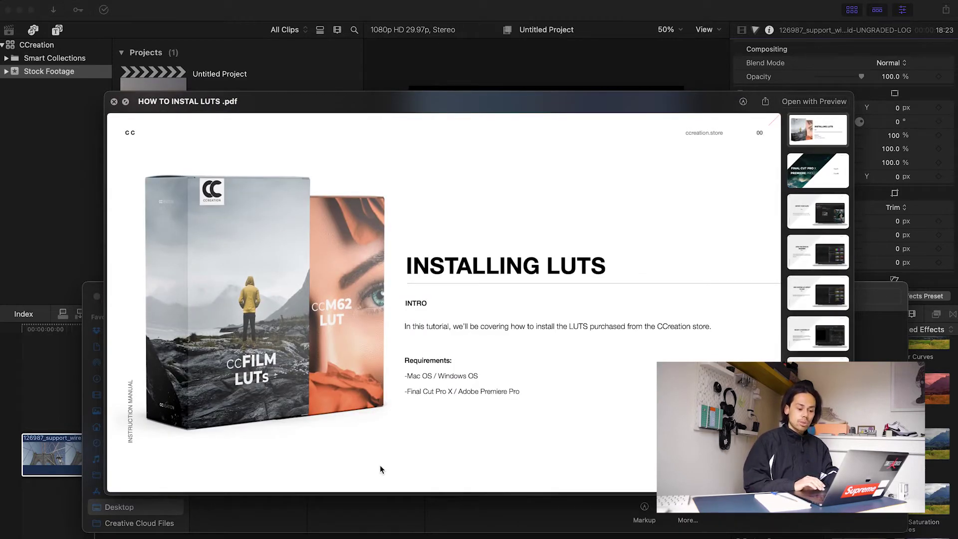
{"action": "key", "text": "space"}
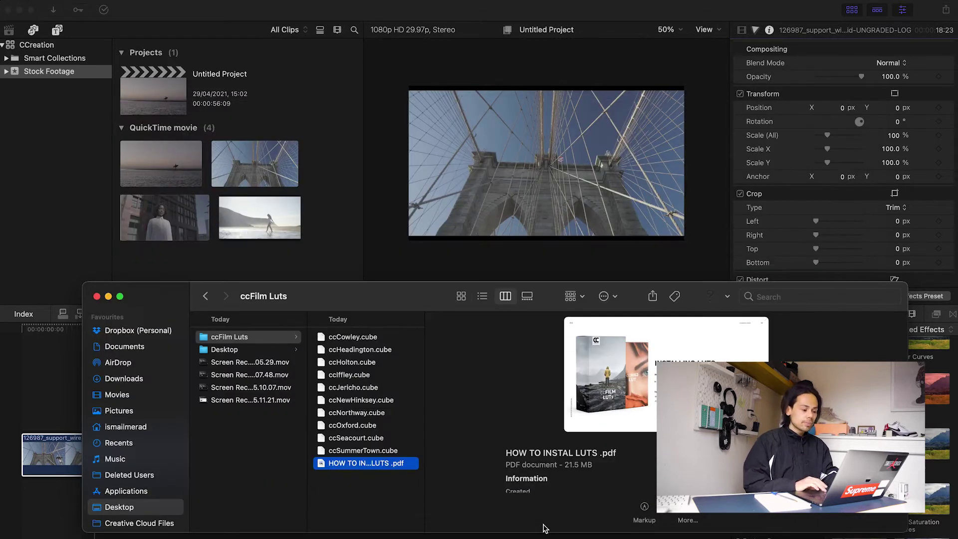
{"action": "left_click", "coordinate": [509, 267]}
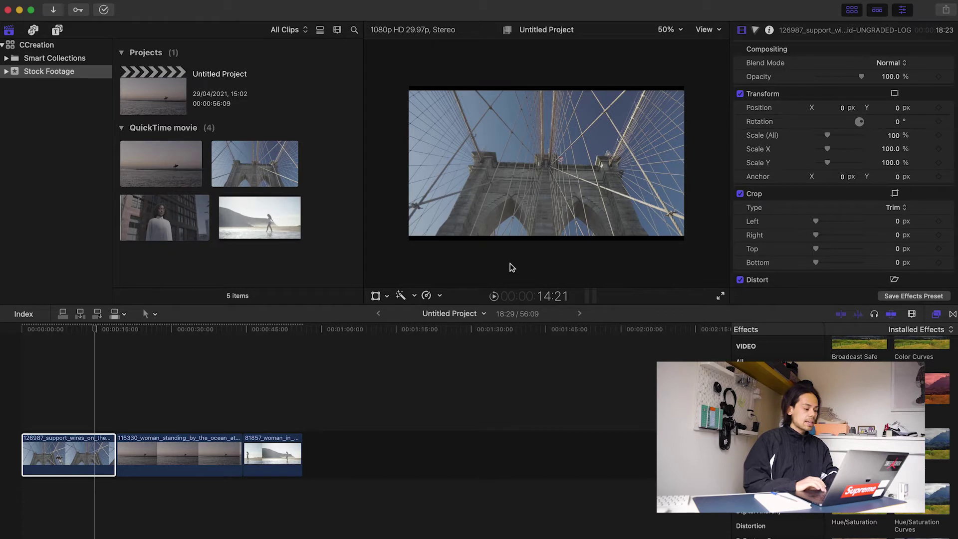
Apply the Custom LUT color effect to the bridge clip, the first one in the timeline.
{"action": "left_click", "coordinate": [82, 447]}
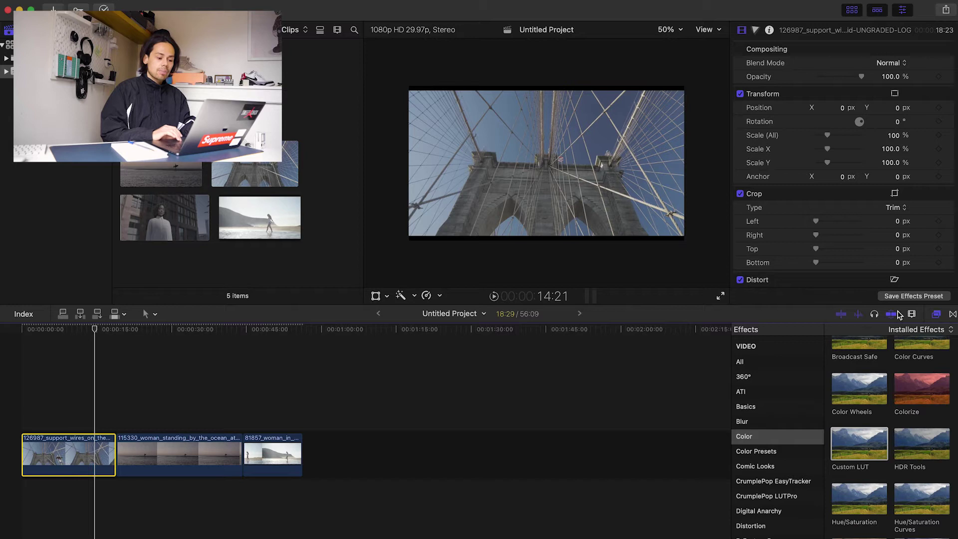
{"action": "scroll", "coordinate": [911, 391], "scroll_direction": "up", "scroll_amount": 2}
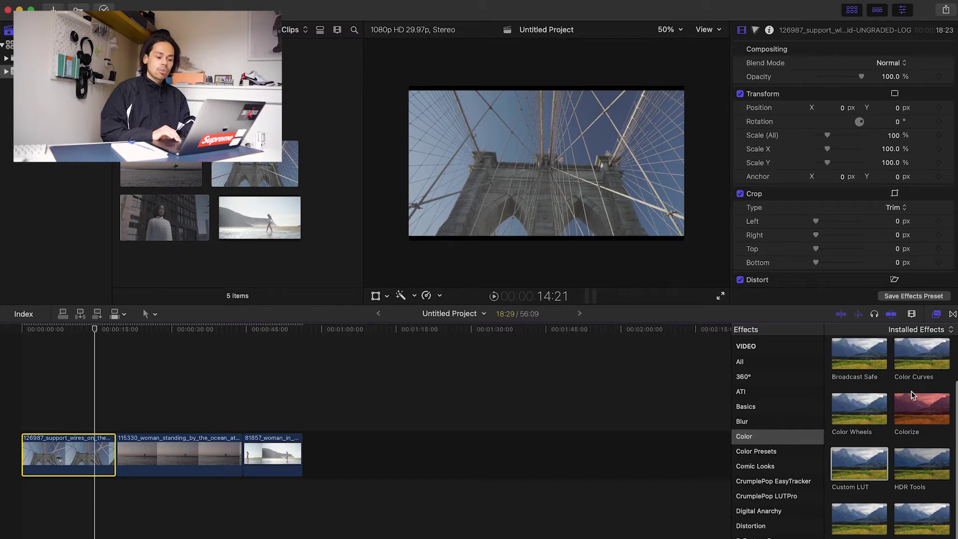
{"action": "left_click_drag", "start_coordinate": [881, 456], "coordinate": [85, 455]}
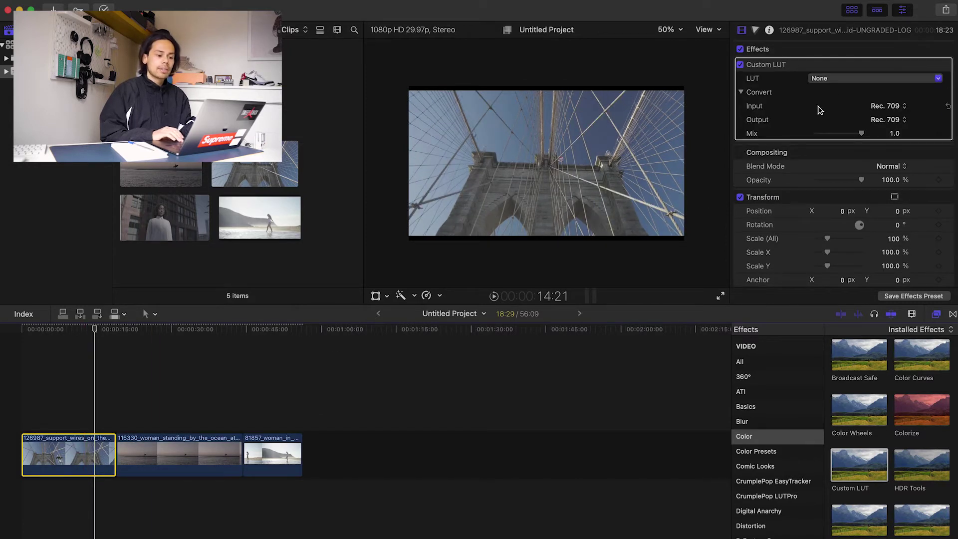
Load the ccFilm Luts folder from the Desktop as a custom LUT set, replacing the existing copy.
{"action": "left_click", "coordinate": [839, 79]}
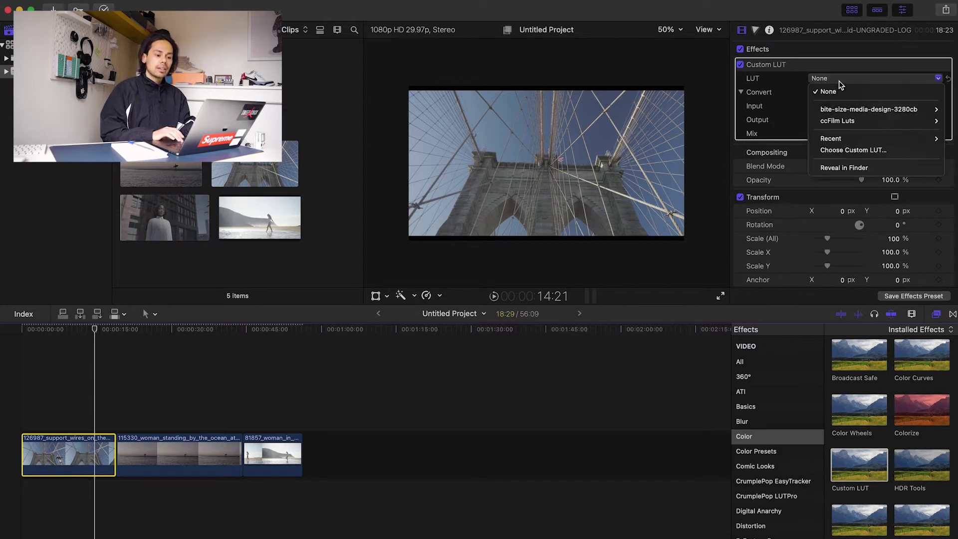
{"action": "left_click", "coordinate": [845, 150]}
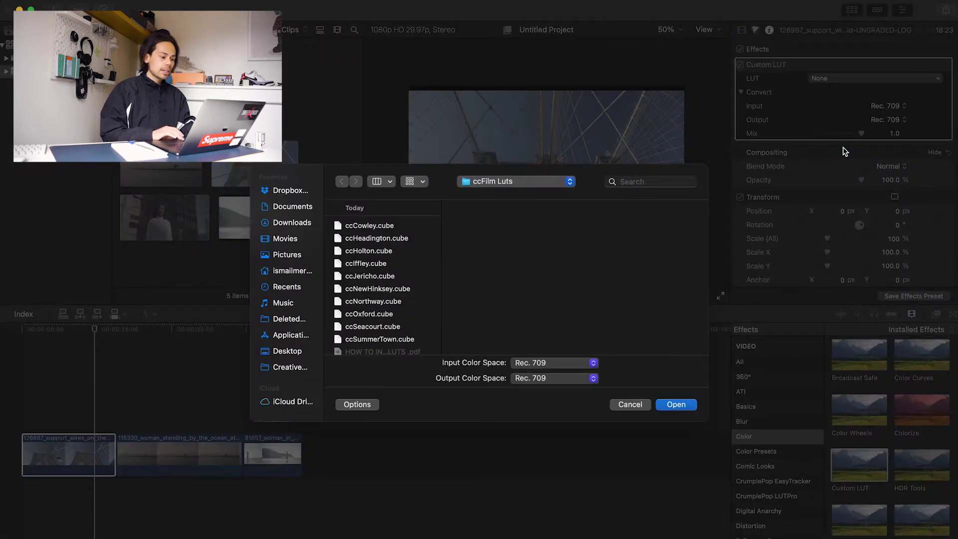
{"action": "left_click", "coordinate": [530, 185]}
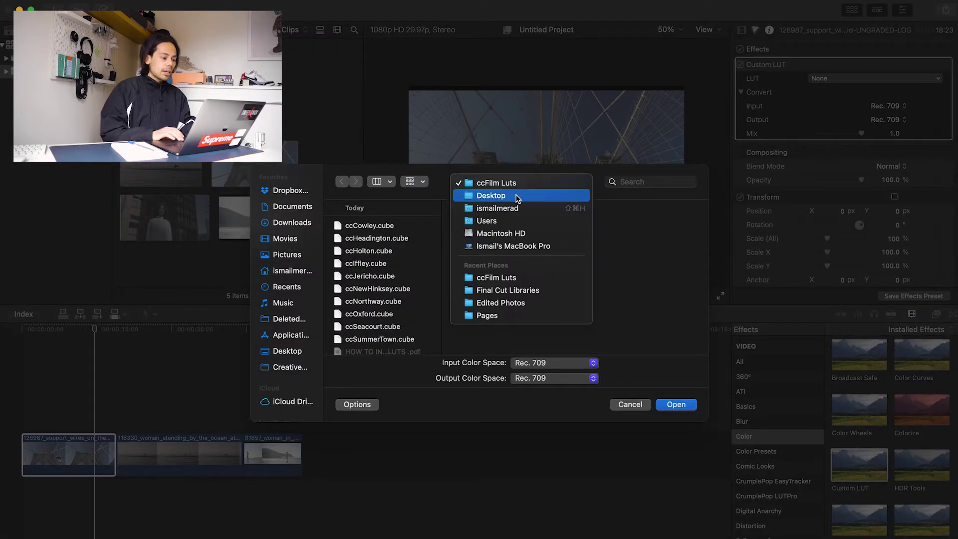
{"action": "left_click", "coordinate": [517, 198]}
{"action": "left_click", "coordinate": [424, 227]}
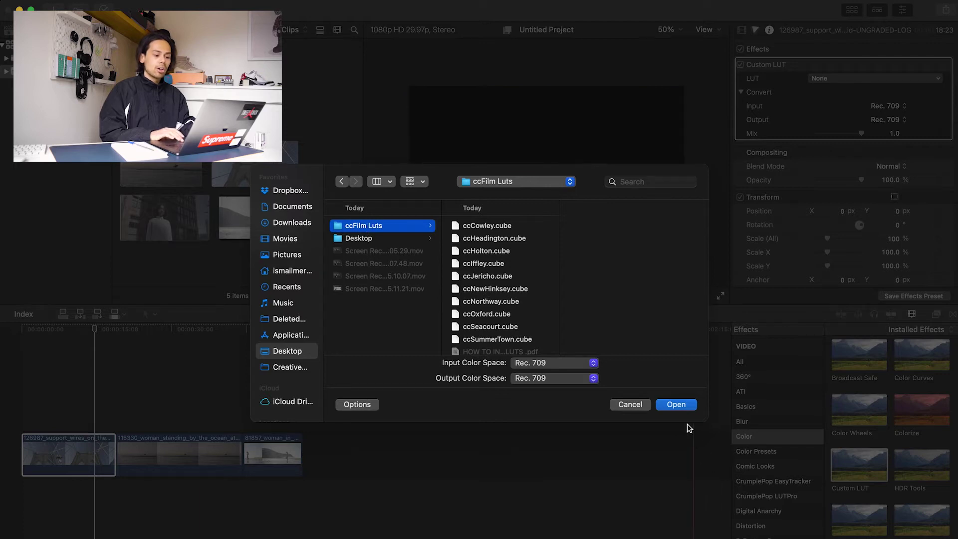
{"action": "left_click", "coordinate": [684, 406]}
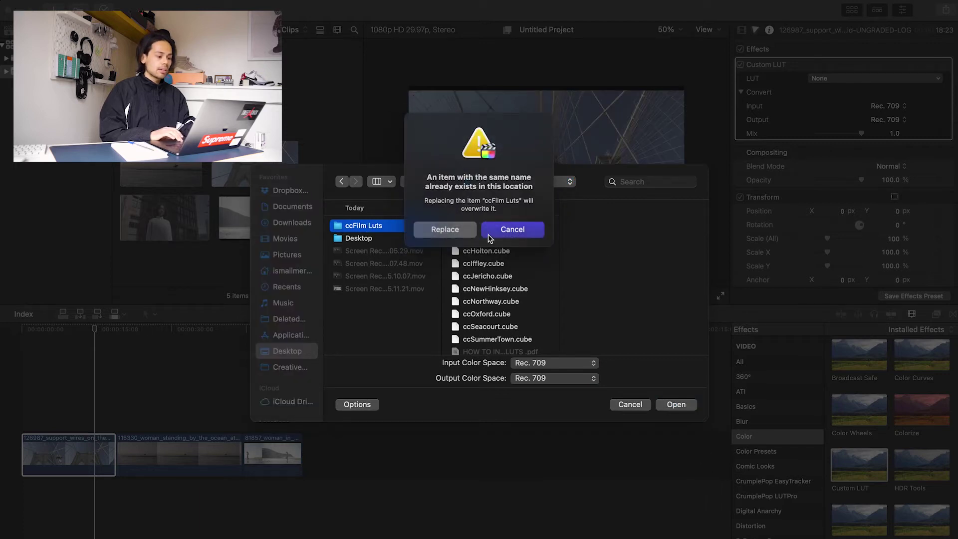
{"action": "left_click", "coordinate": [460, 229]}
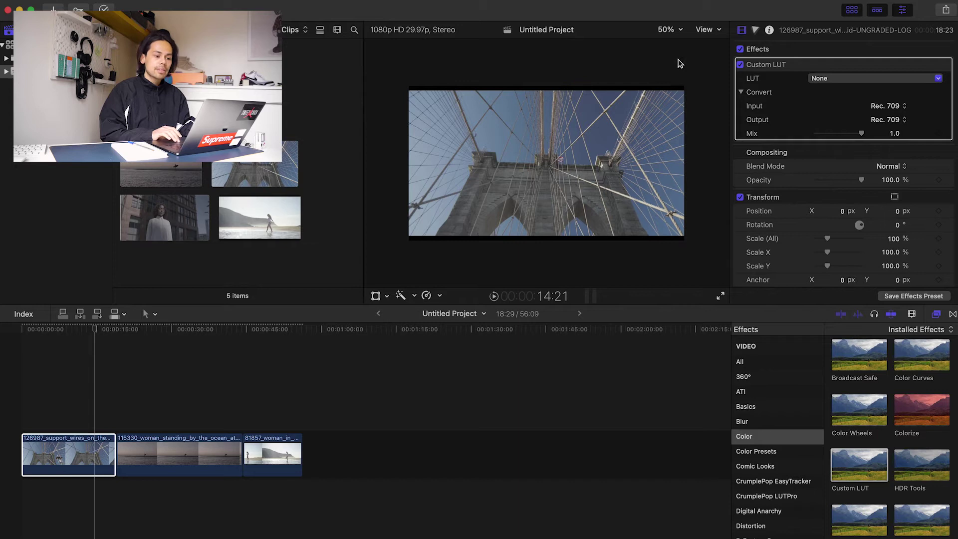
Set the bridge clip's Custom LUT to ccSummerTown from the ccFilm Luts set.
{"action": "left_click", "coordinate": [816, 78]}
{"action": "mouse_move", "coordinate": [841, 122]}
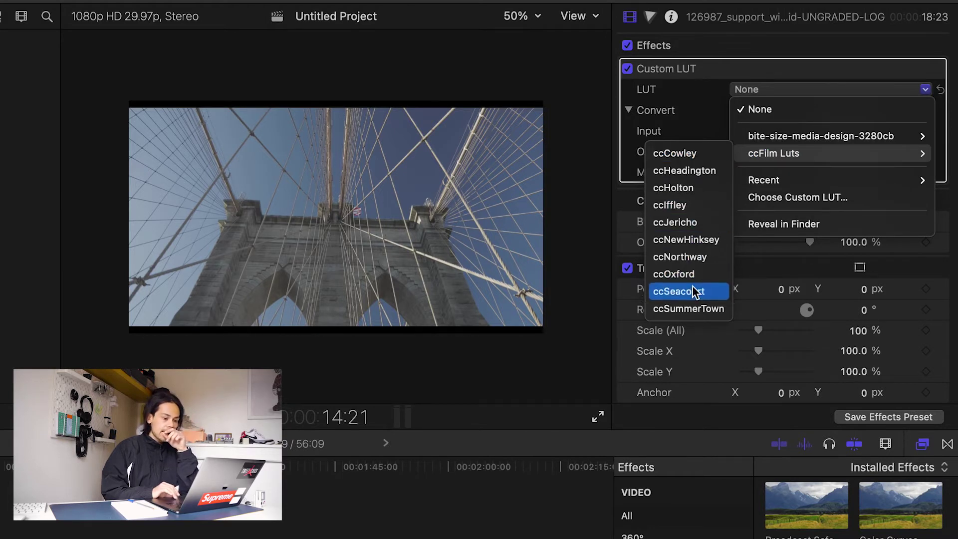
{"action": "left_click", "coordinate": [690, 309]}
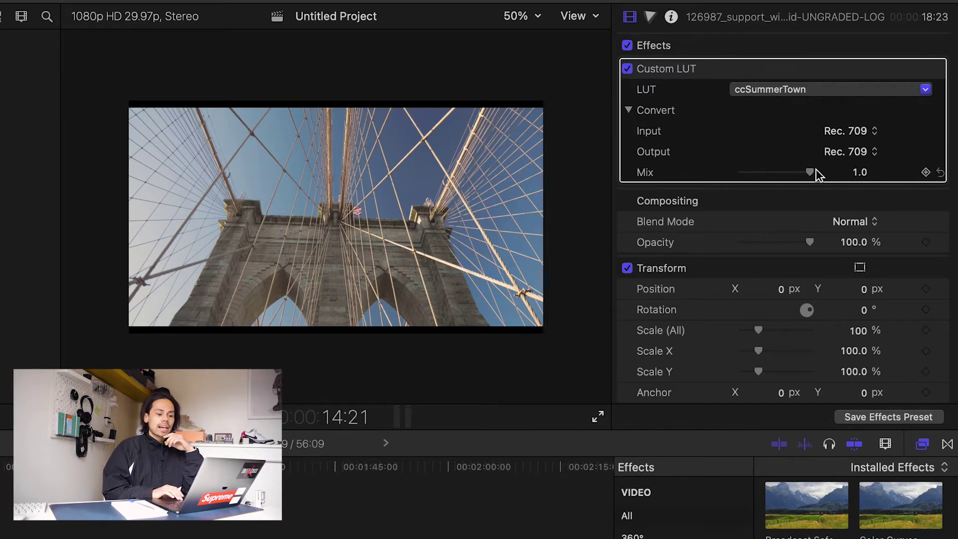
Compare the bridge clip's LUT mix at 0.5 and 0, leaving it at 0.5.
{"action": "left_click_drag", "start_coordinate": [811, 174], "coordinate": [777, 181]}
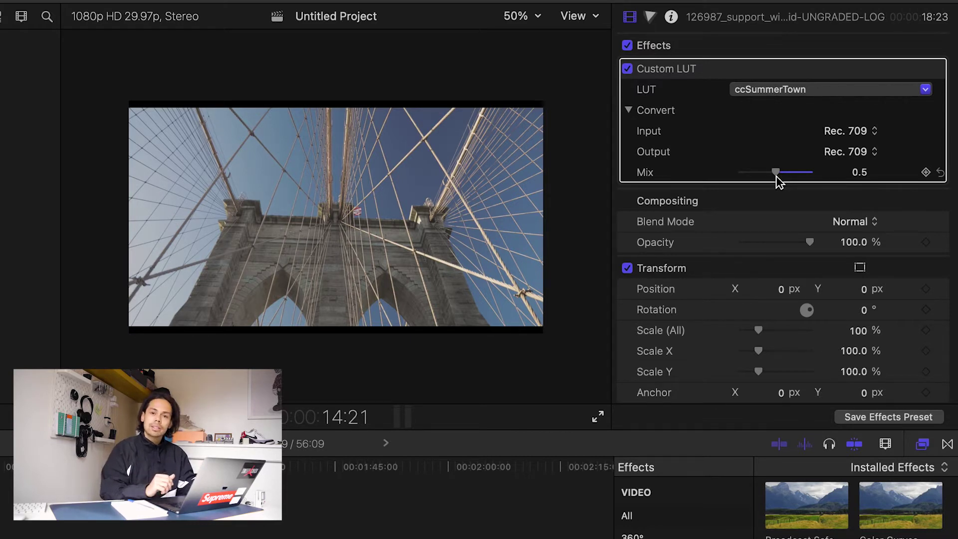
{"action": "left_click_drag", "start_coordinate": [777, 175], "coordinate": [742, 174]}
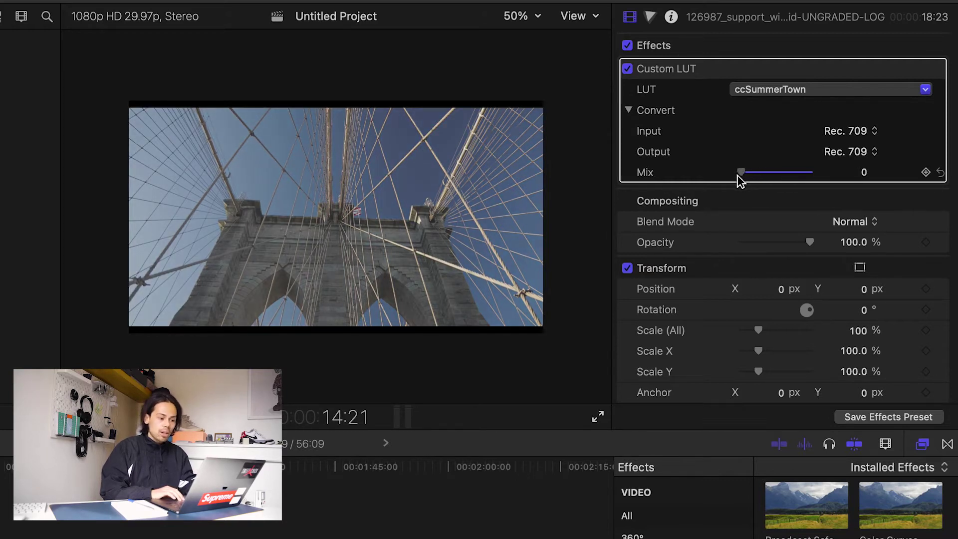
{"action": "left_click_drag", "start_coordinate": [738, 176], "coordinate": [777, 172]}
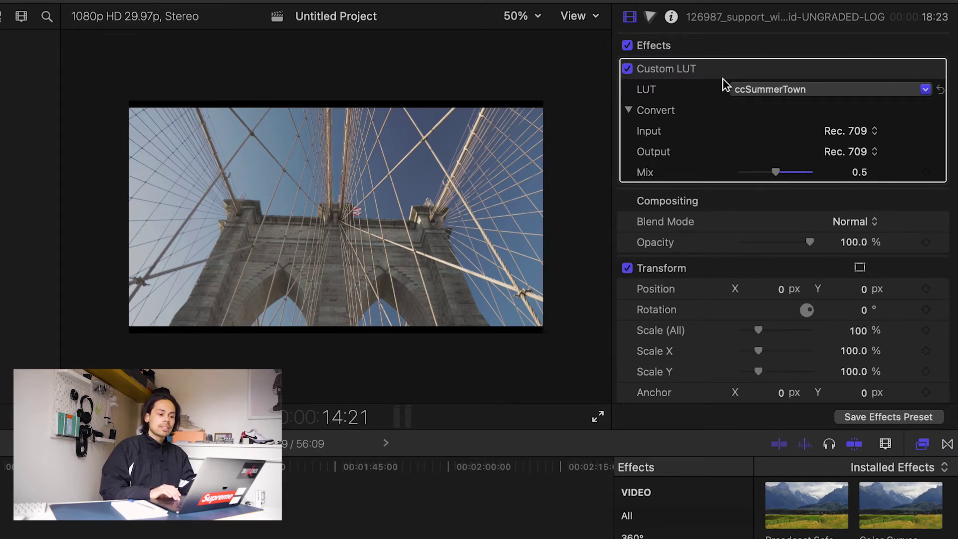
Adjust the bridge clip's exposure on a color board to 17% highlights and -31% midtones.
{"action": "left_click", "coordinate": [651, 18]}
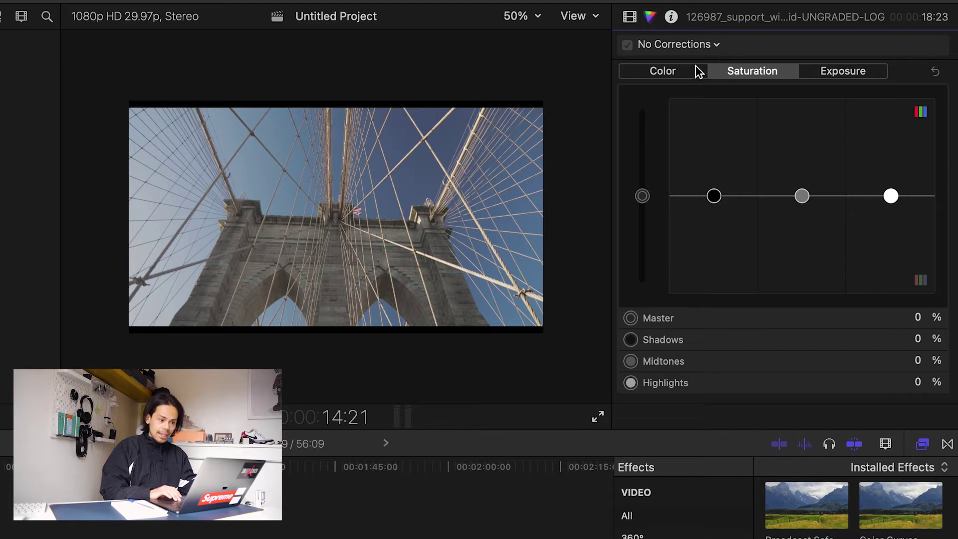
{"action": "left_click", "coordinate": [678, 73]}
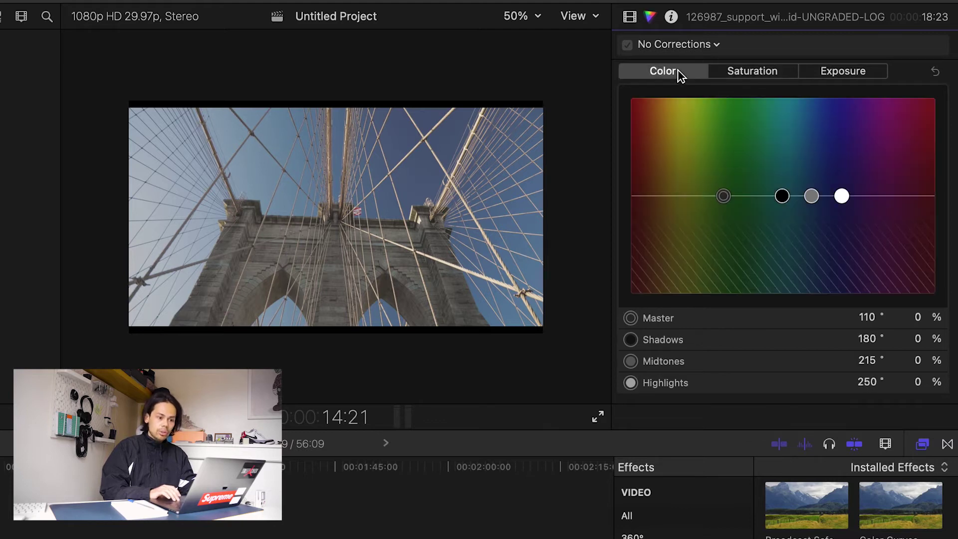
{"action": "left_click", "coordinate": [824, 76]}
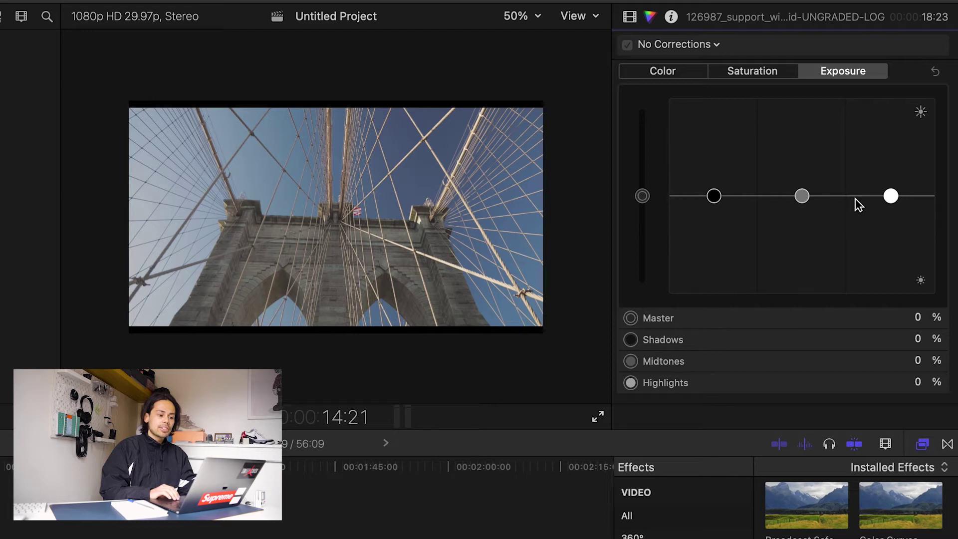
{"action": "left_click", "coordinate": [892, 196]}
{"action": "left_click_drag", "start_coordinate": [893, 195], "coordinate": [892, 179]}
{"action": "left_click_drag", "start_coordinate": [802, 196], "coordinate": [804, 228]}
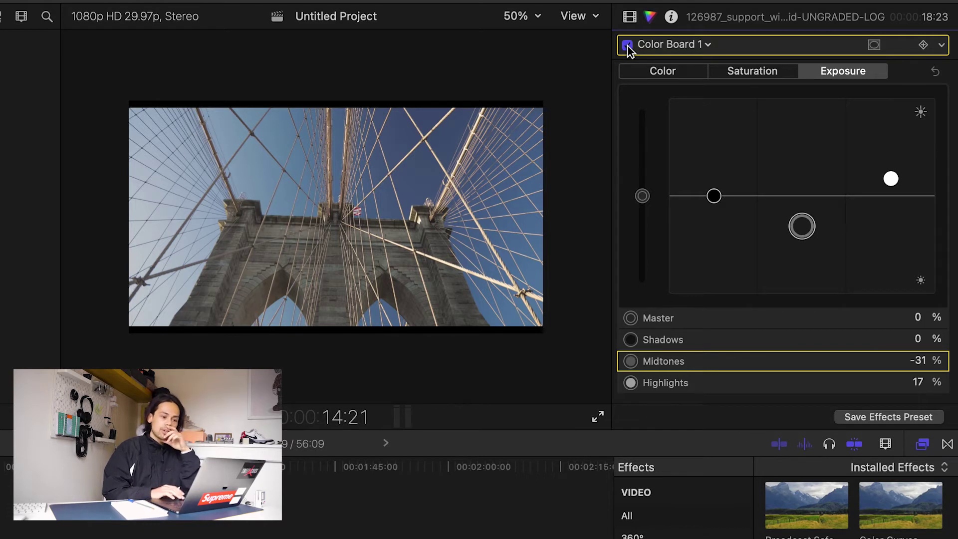
Try a blue tint of 204° and 18% on the bridge clip's highlights and reset it.
{"action": "left_click", "coordinate": [688, 74]}
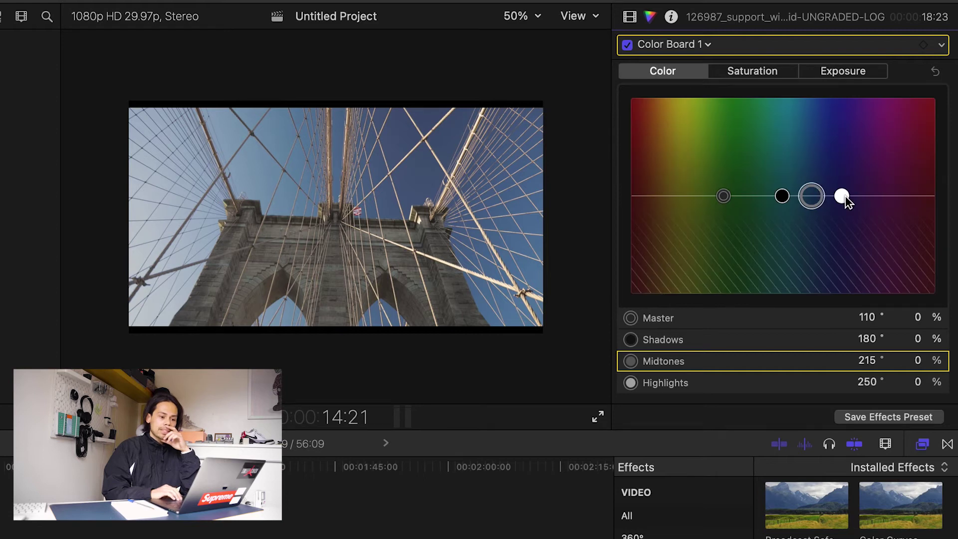
{"action": "left_click_drag", "start_coordinate": [845, 196], "coordinate": [807, 177]}
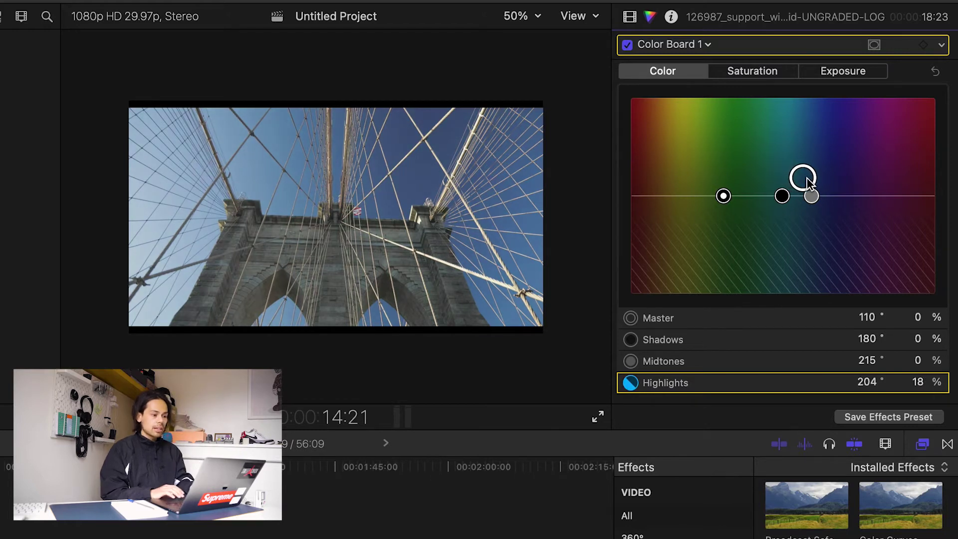
{"action": "key", "text": "Delete"}
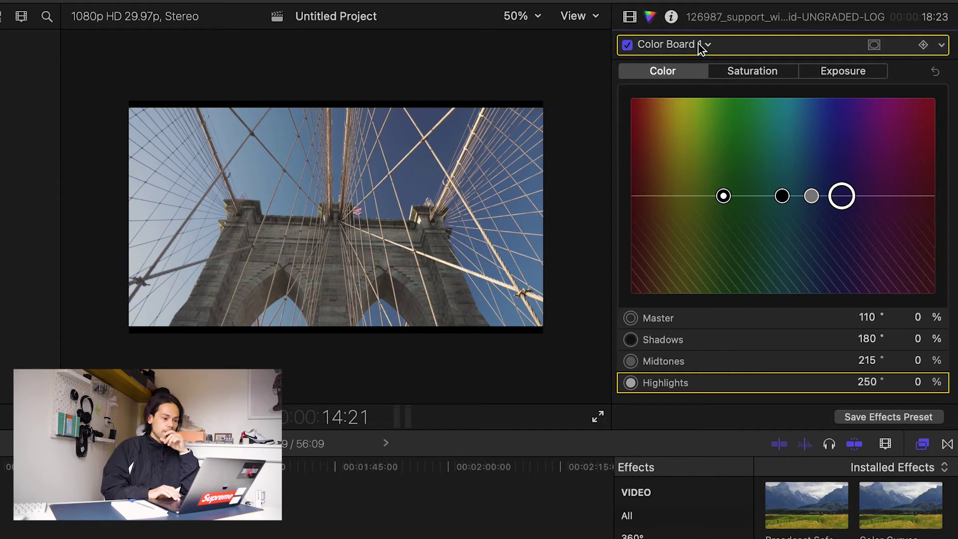
Return to the video effect settings, apply the Custom LUT effect to the ocean clip and select that clip.
{"action": "left_click", "coordinate": [631, 17]}
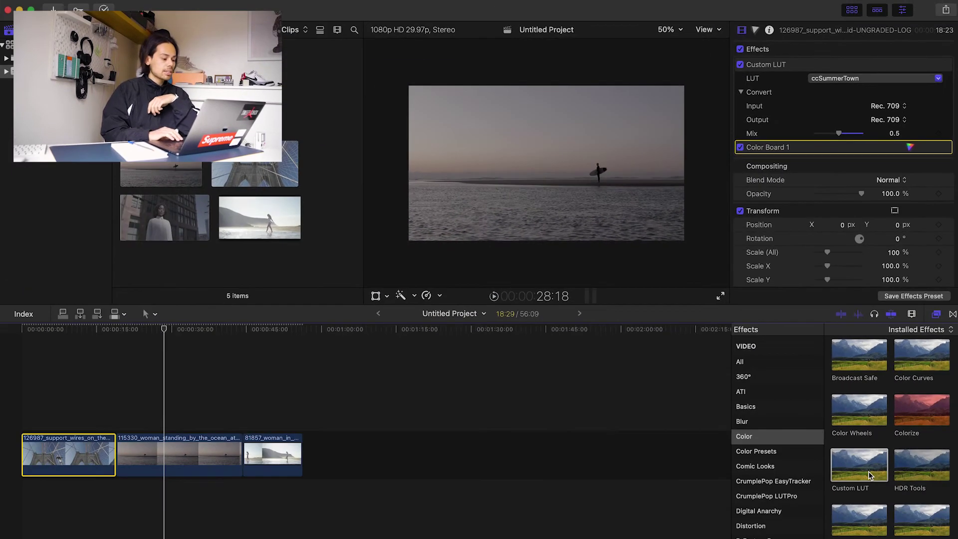
{"action": "left_click_drag", "start_coordinate": [805, 538], "coordinate": [0, 538]}
{"action": "left_click_drag", "start_coordinate": [264, 484], "coordinate": [209, 464]}
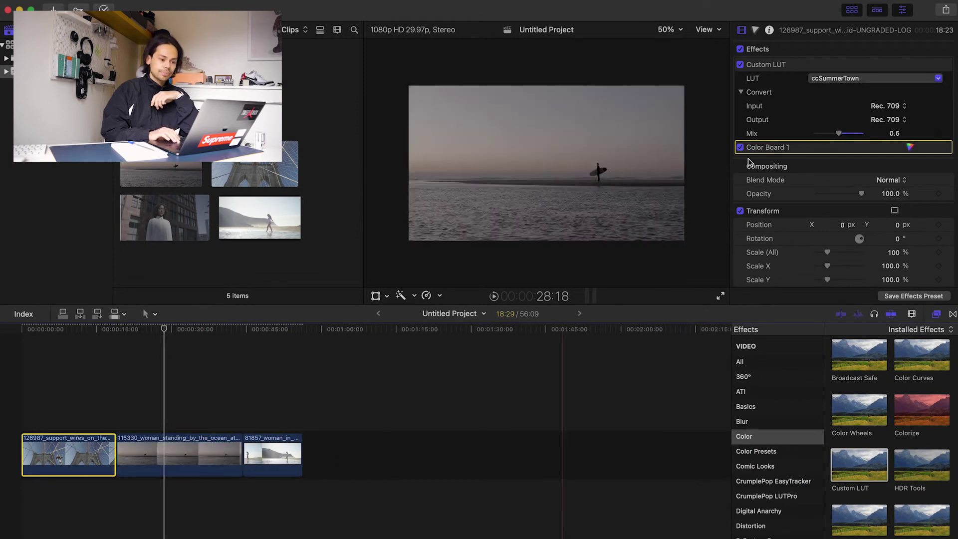
{"action": "left_click", "coordinate": [210, 463]}
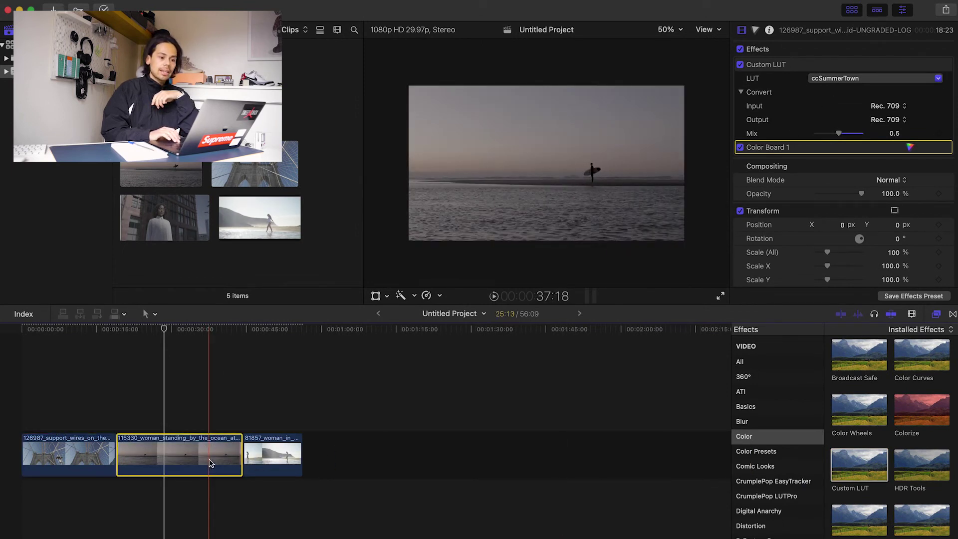
Try the ccCowley and ccHeadington LUTs on the ocean clip.
{"action": "left_click", "coordinate": [851, 79]}
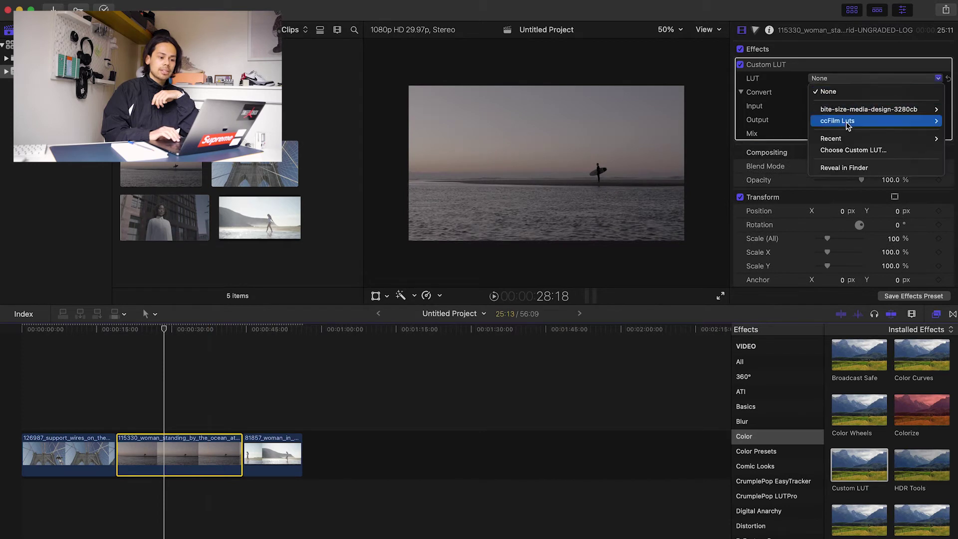
{"action": "mouse_move", "coordinate": [847, 125]}
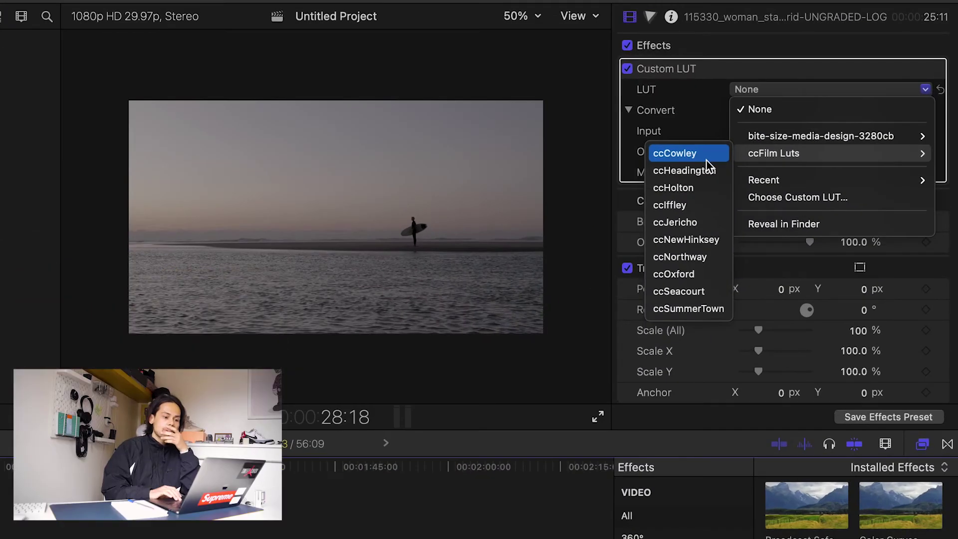
{"action": "left_click", "coordinate": [703, 157]}
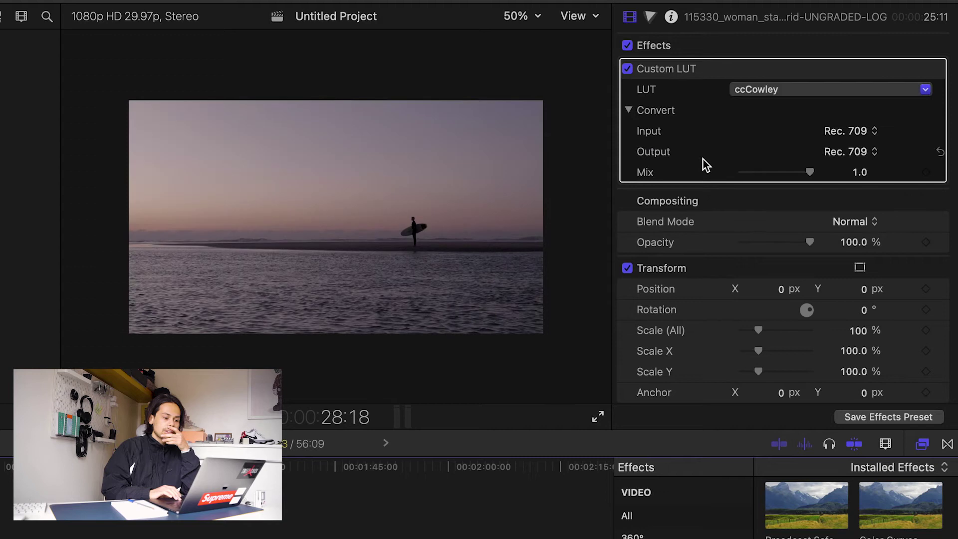
{"action": "left_click", "coordinate": [784, 91]}
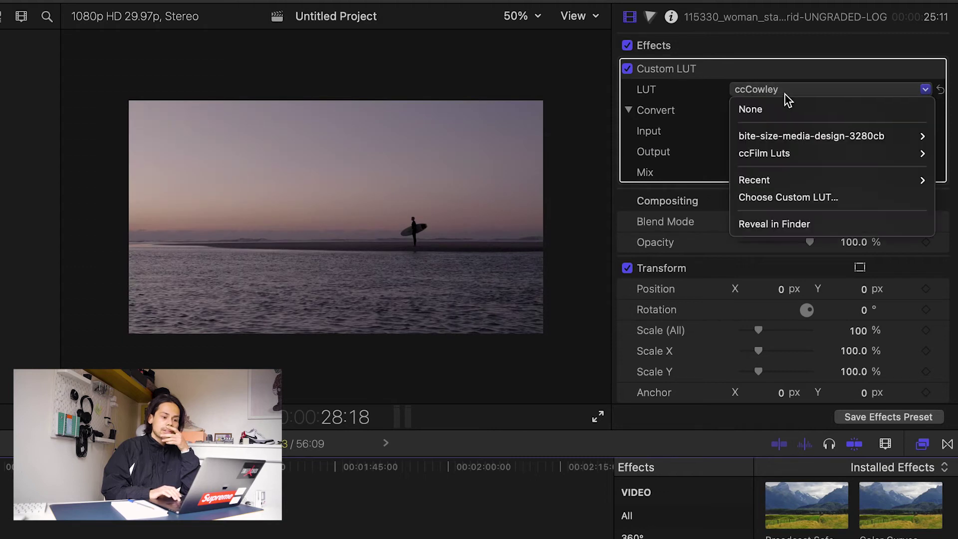
{"action": "mouse_move", "coordinate": [760, 158]}
{"action": "left_click", "coordinate": [688, 170]}
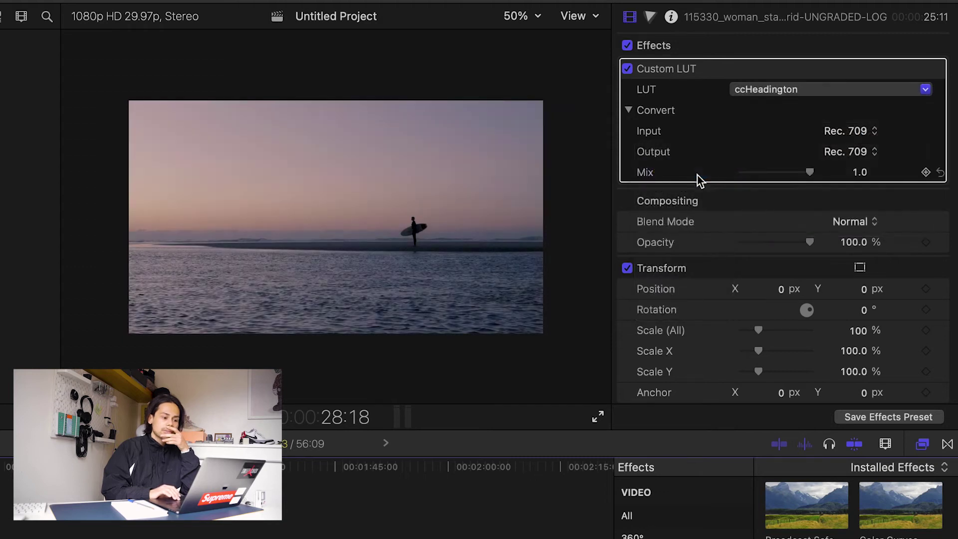
Try the ccJericho, ccNorthway and ccSeacourt LUTs on the ocean clip.
{"action": "left_click", "coordinate": [773, 93]}
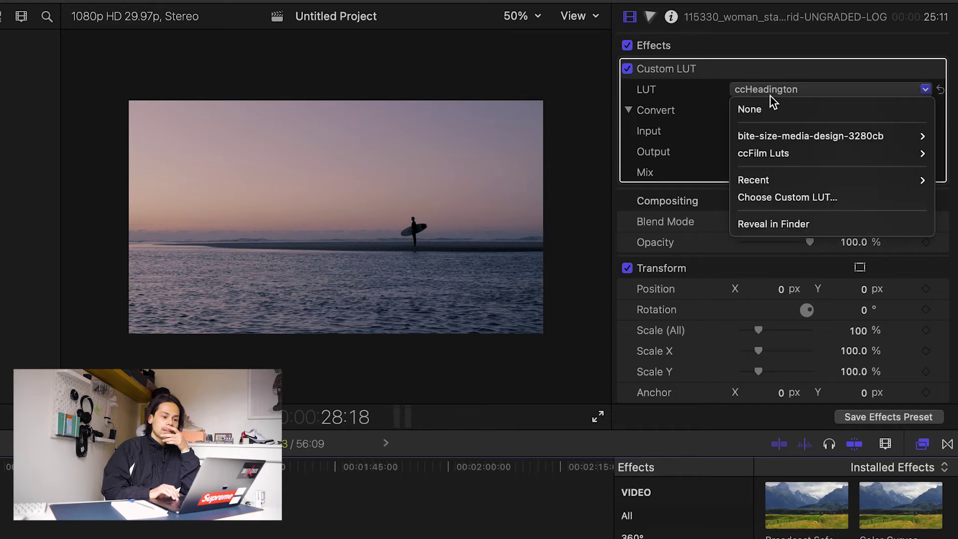
{"action": "mouse_move", "coordinate": [761, 155]}
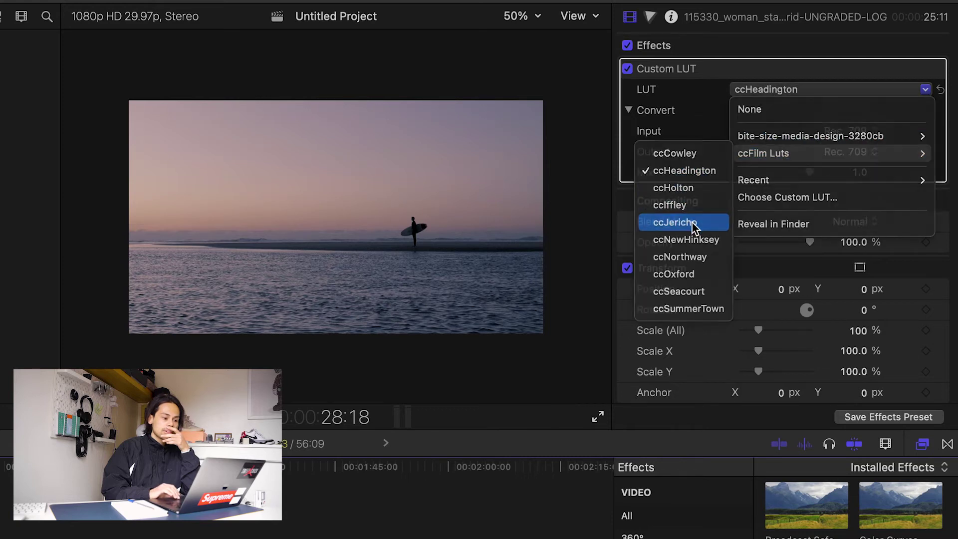
{"action": "left_click", "coordinate": [695, 227]}
{"action": "left_click", "coordinate": [787, 93]}
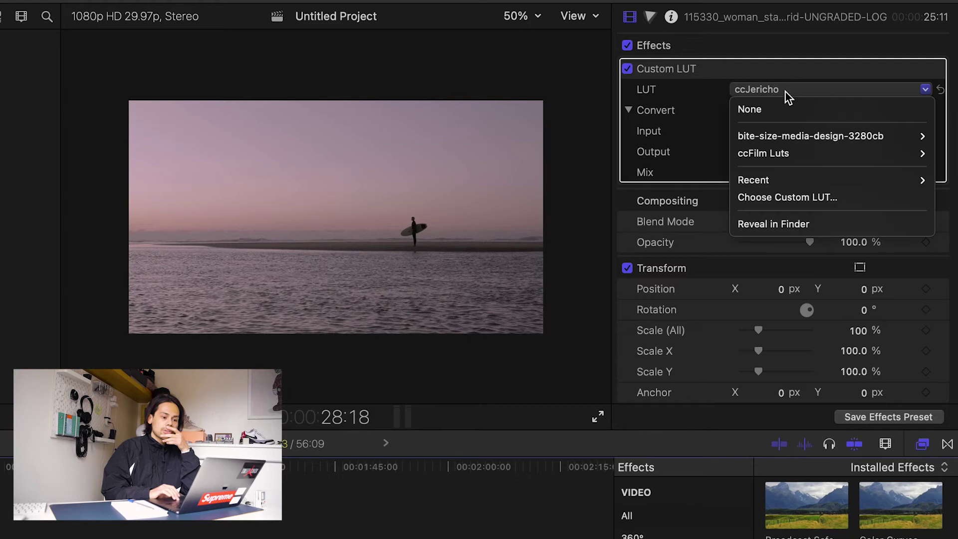
{"action": "mouse_move", "coordinate": [770, 156]}
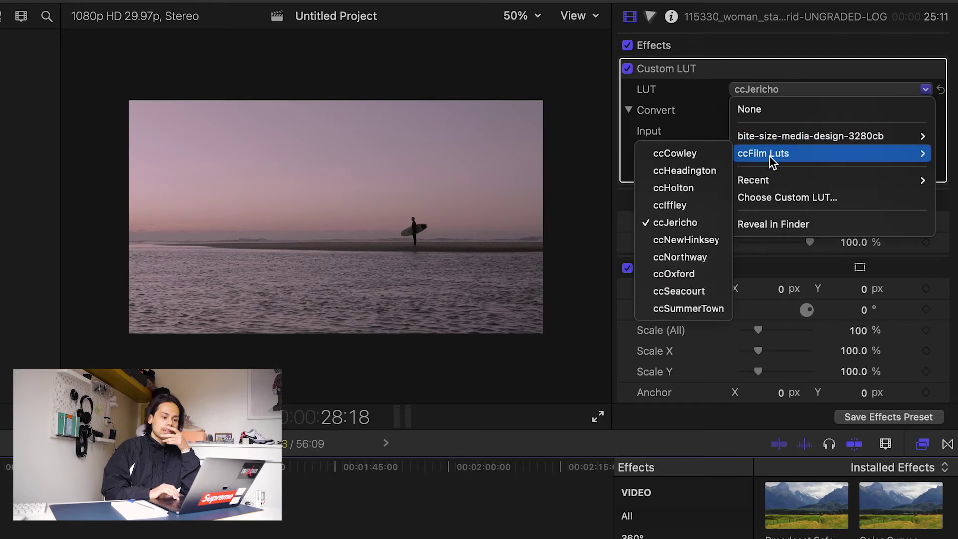
{"action": "left_click", "coordinate": [698, 257]}
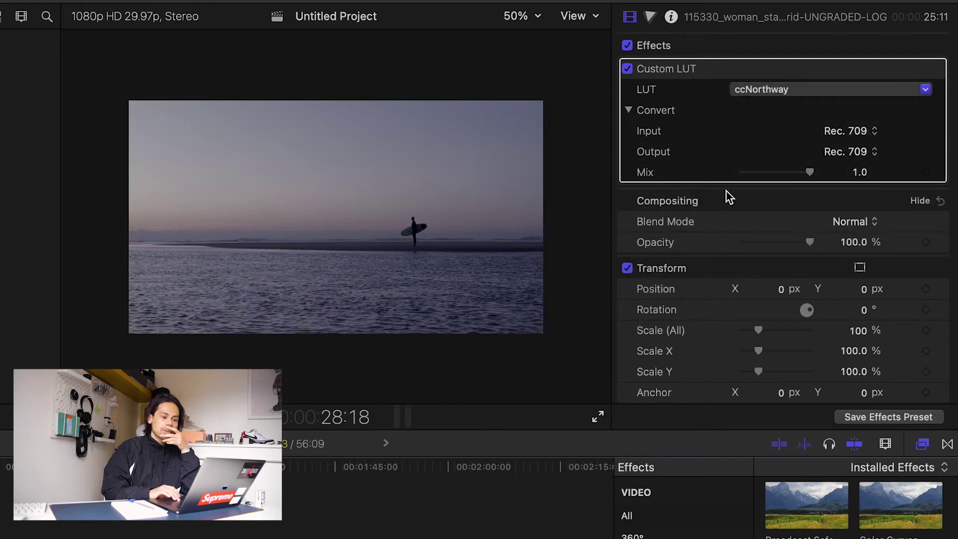
{"action": "left_click", "coordinate": [791, 95]}
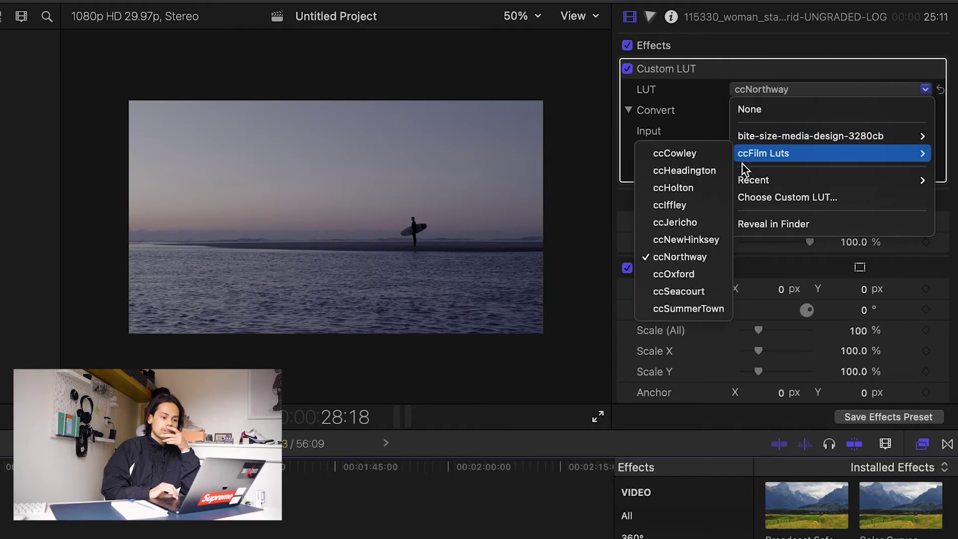
{"action": "left_click", "coordinate": [692, 295]}
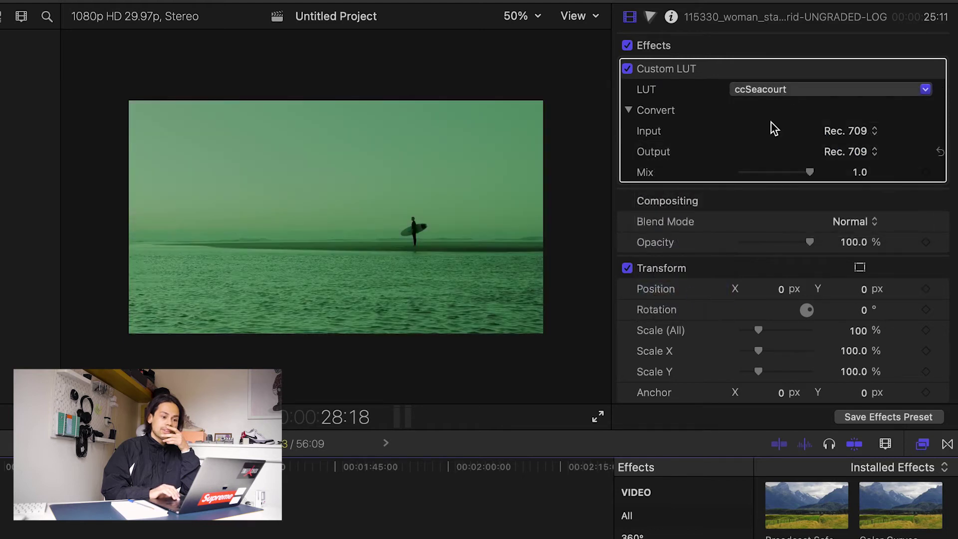
Set the ocean clip's LUT to ccCowley and keep its mix at 1.0.
{"action": "left_click", "coordinate": [789, 95]}
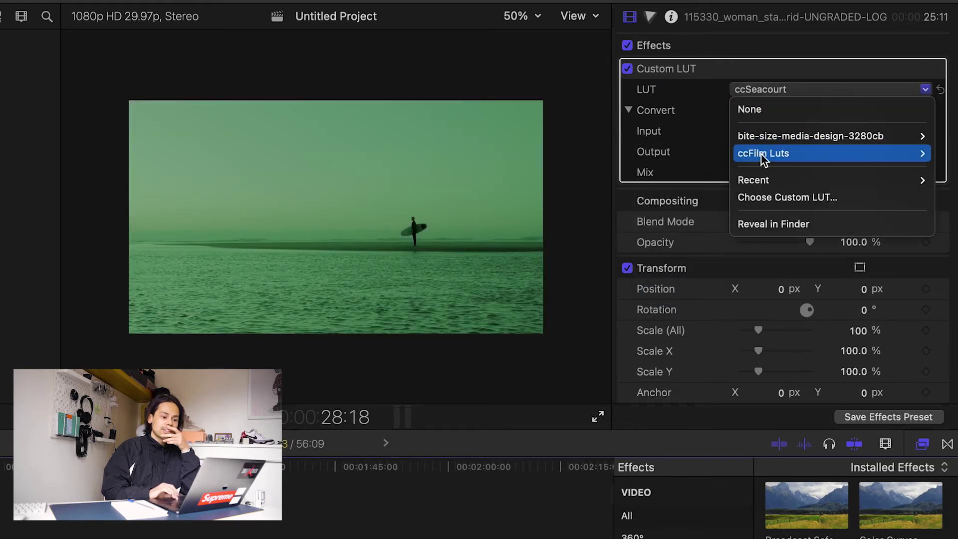
{"action": "mouse_move", "coordinate": [769, 153]}
{"action": "left_click", "coordinate": [687, 155]}
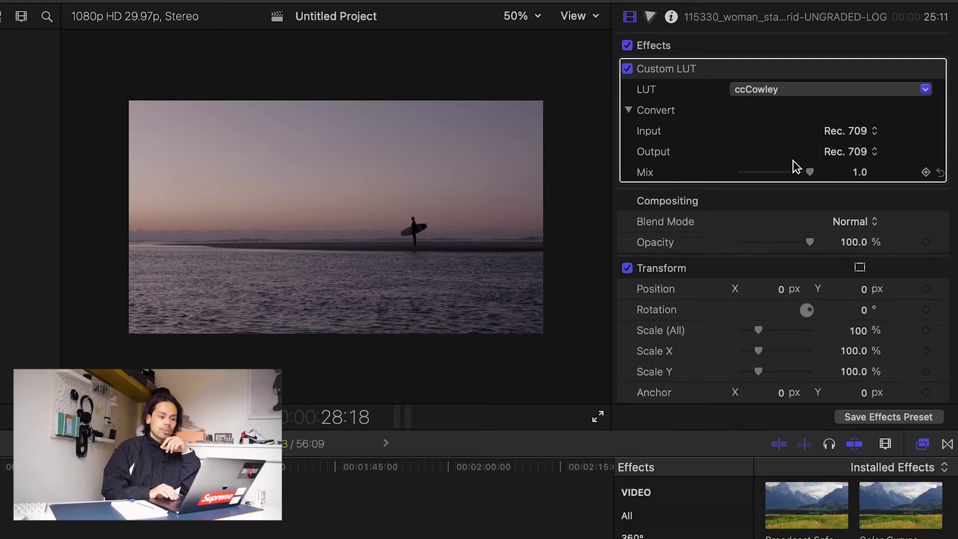
{"action": "mouse_move", "coordinate": [810, 173]}
{"action": "left_mouse_down"}
{"action": "mouse_move", "coordinate": [734, 185]}
{"action": "mouse_move", "coordinate": [819, 173]}
{"action": "left_mouse_up"}
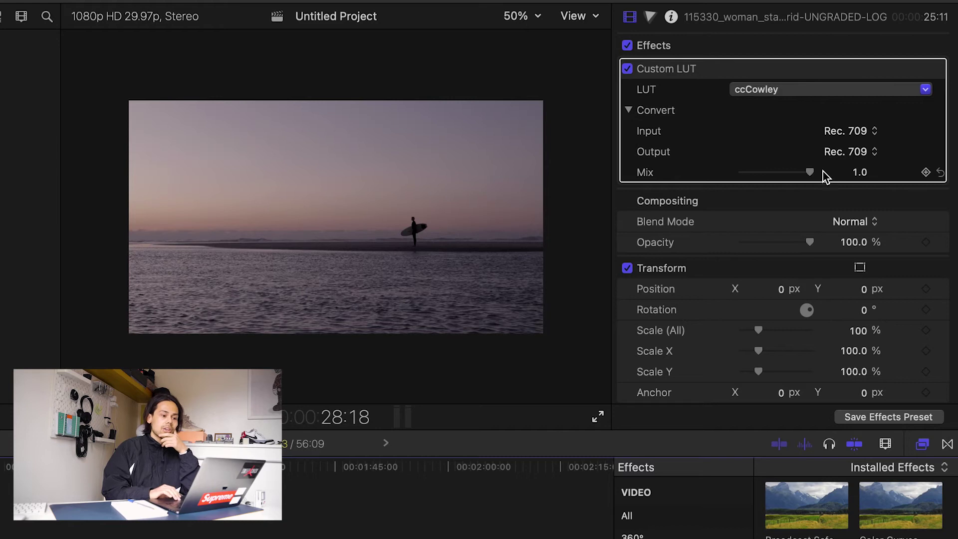
Adjust the ocean clip's exposure on a color board to 7% midtones and -17% highlights.
{"action": "left_click", "coordinate": [648, 16]}
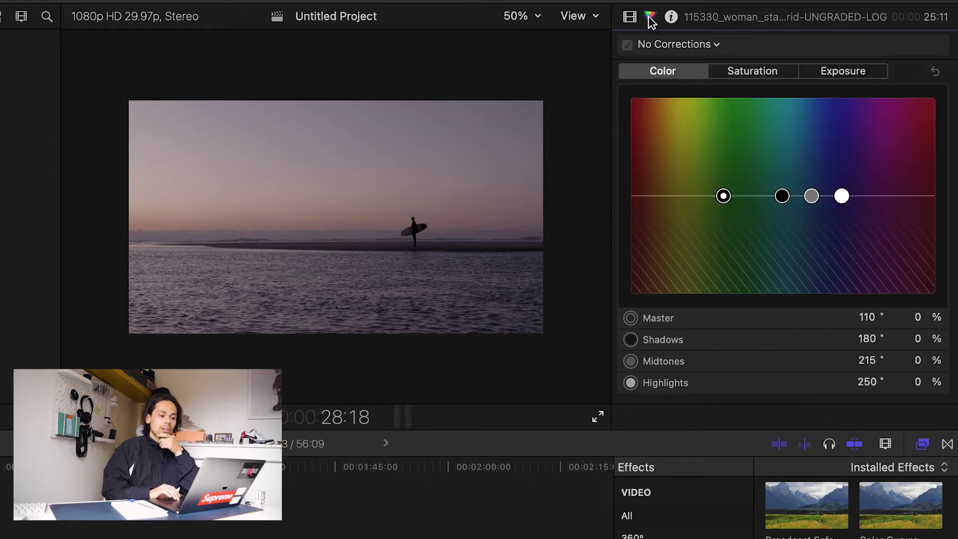
{"action": "left_click", "coordinate": [840, 72]}
{"action": "left_click_drag", "start_coordinate": [802, 196], "coordinate": [802, 186]}
{"action": "left_click_drag", "start_coordinate": [891, 196], "coordinate": [892, 213]}
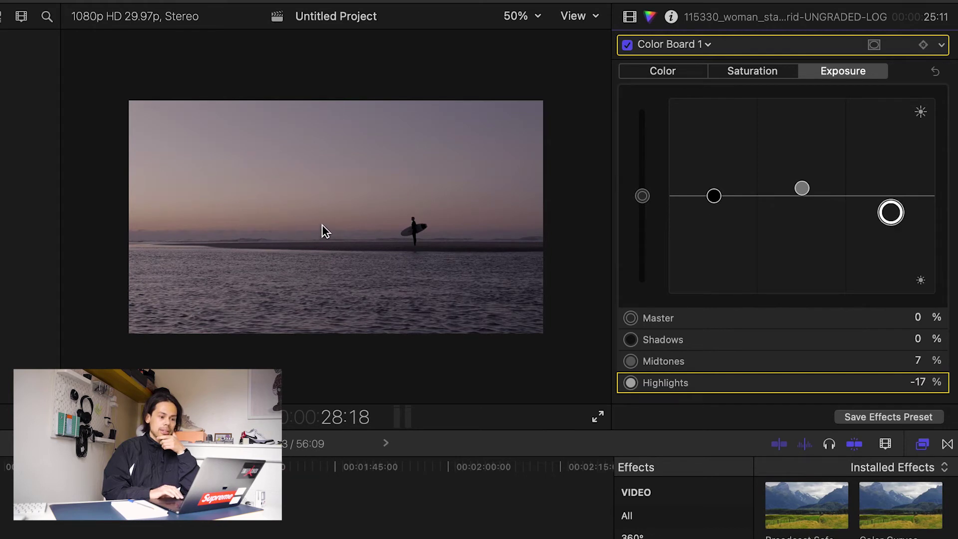
Raise the ocean clip's midtone saturation to 63% and compare the image with the color board off and on.
{"action": "left_click", "coordinate": [752, 73]}
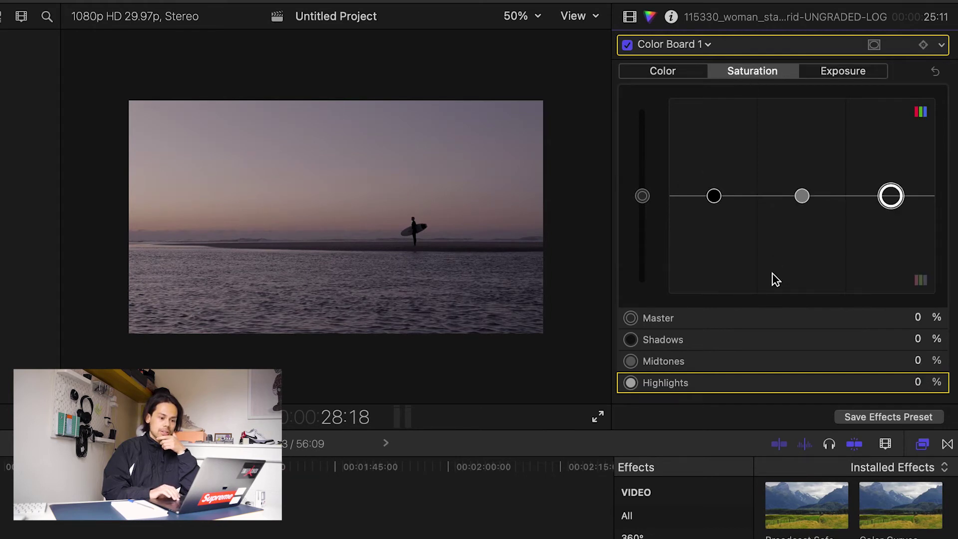
{"action": "left_click_drag", "start_coordinate": [798, 197], "coordinate": [800, 132]}
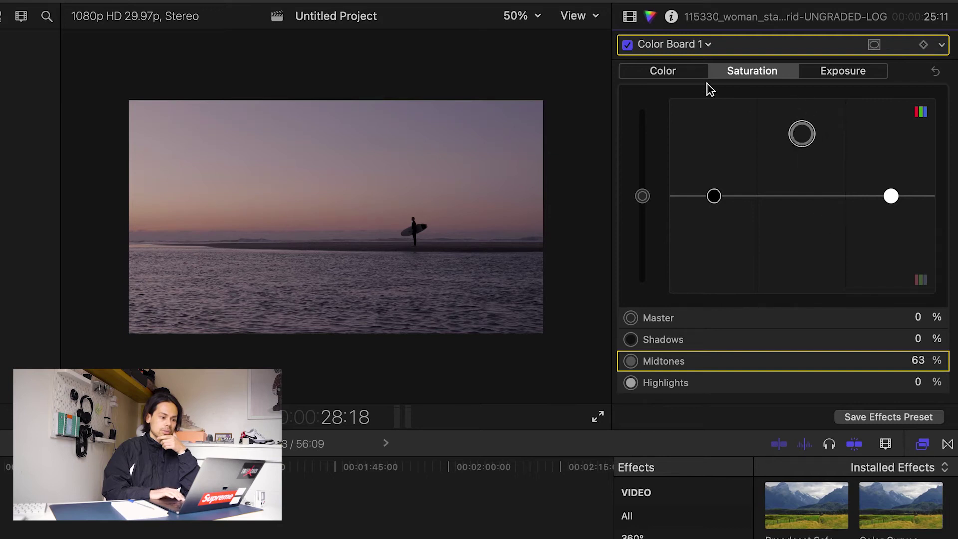
{"action": "left_click", "coordinate": [634, 44]}
{"action": "left_click", "coordinate": [626, 44]}
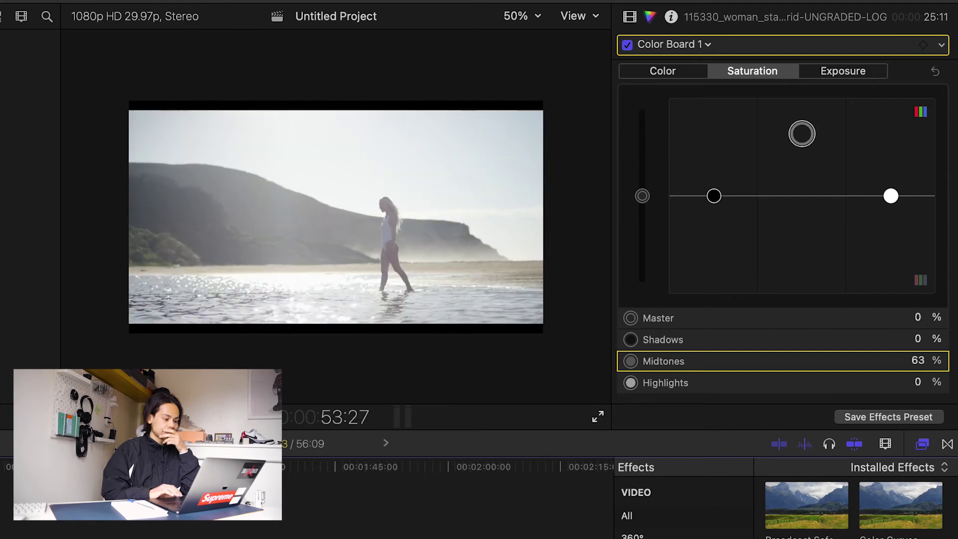
Select the clip of the woman walking on the beach and try the ccSummerTown LUT in its Custom LUT effect.
{"action": "left_click", "coordinate": [1, 538]}
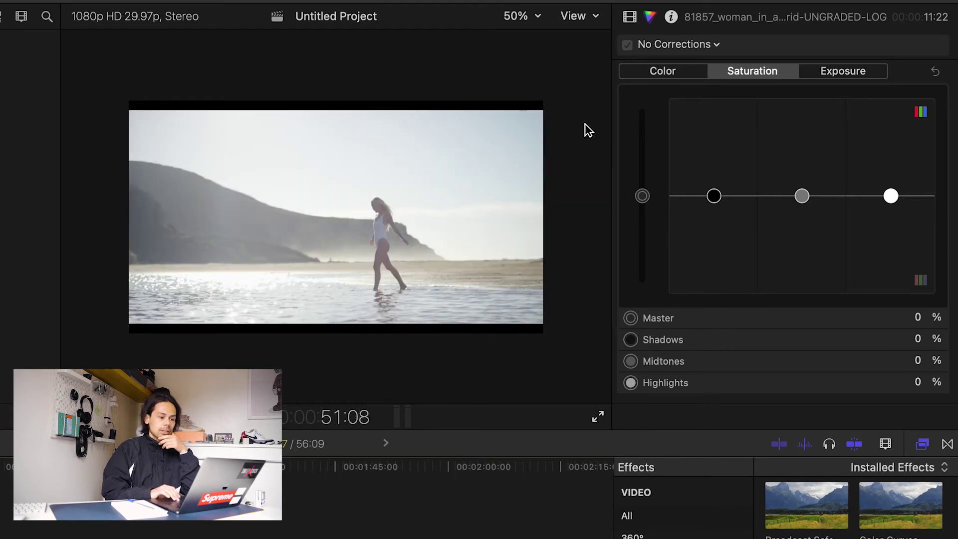
{"action": "left_click", "coordinate": [630, 17]}
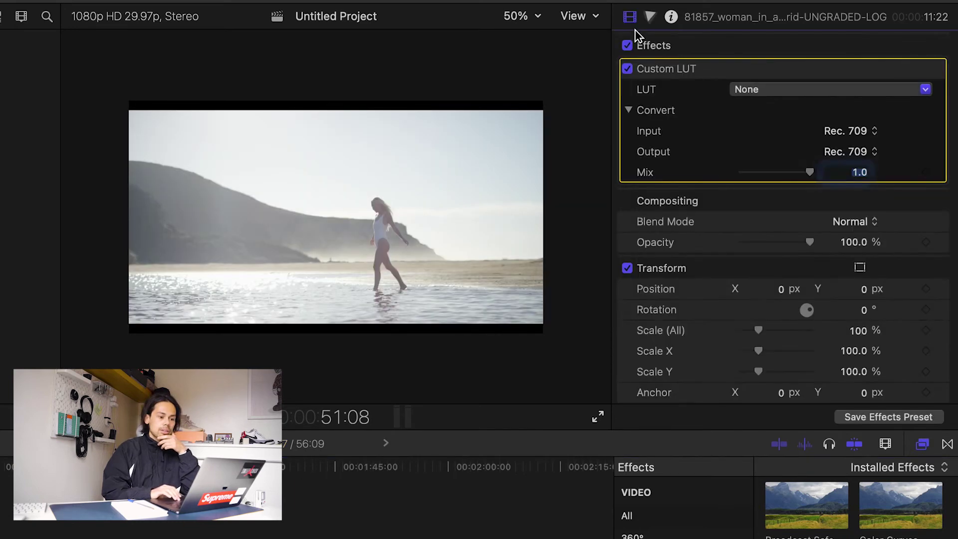
{"action": "left_click", "coordinate": [760, 90]}
{"action": "mouse_move", "coordinate": [779, 155]}
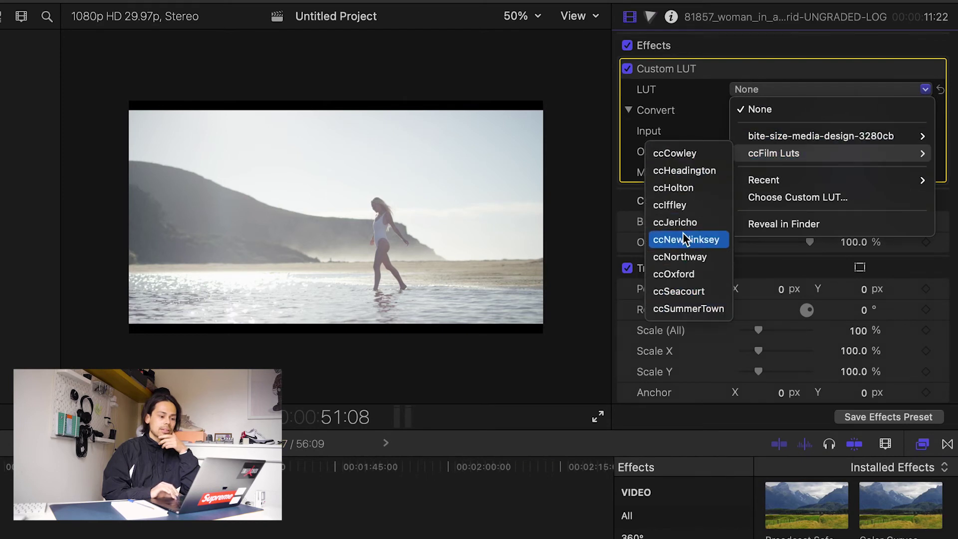
{"action": "left_click", "coordinate": [688, 309]}
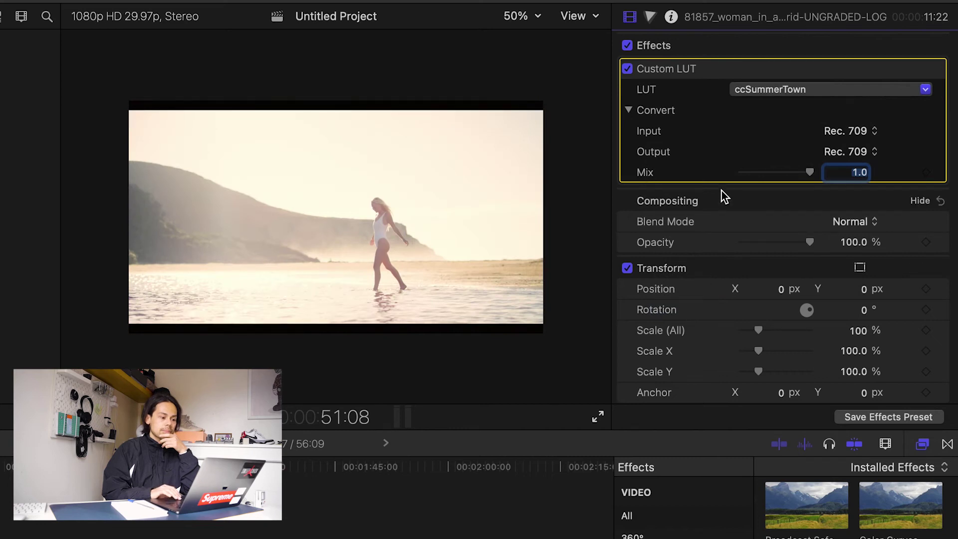
Change the beach clip's LUT to ccIffley and keep its mix at 1.0.
{"action": "left_click", "coordinate": [760, 90]}
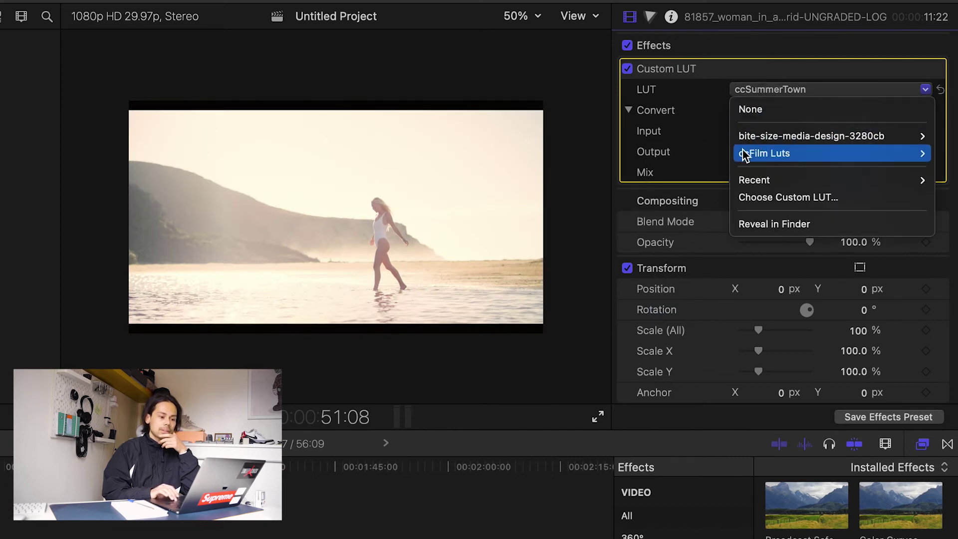
{"action": "mouse_move", "coordinate": [759, 154]}
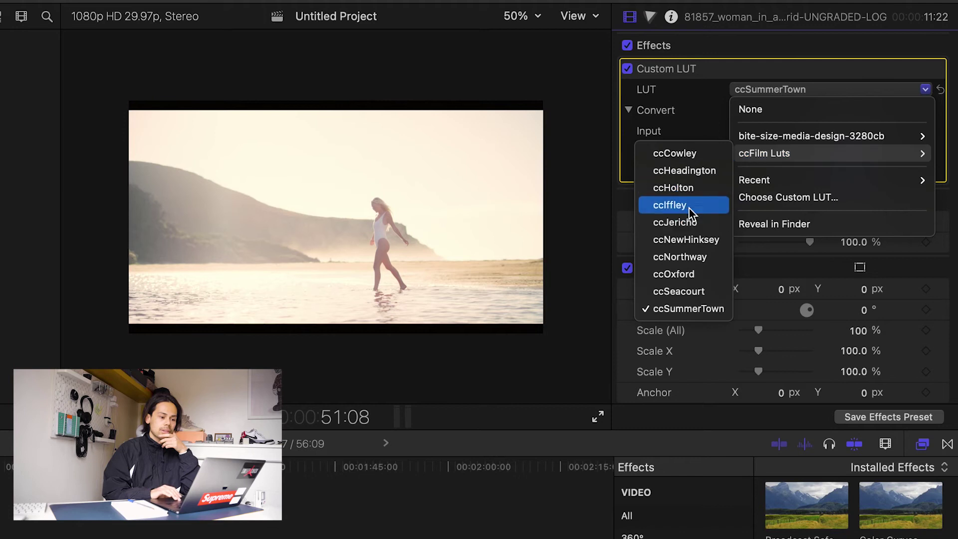
{"action": "left_click", "coordinate": [688, 152]}
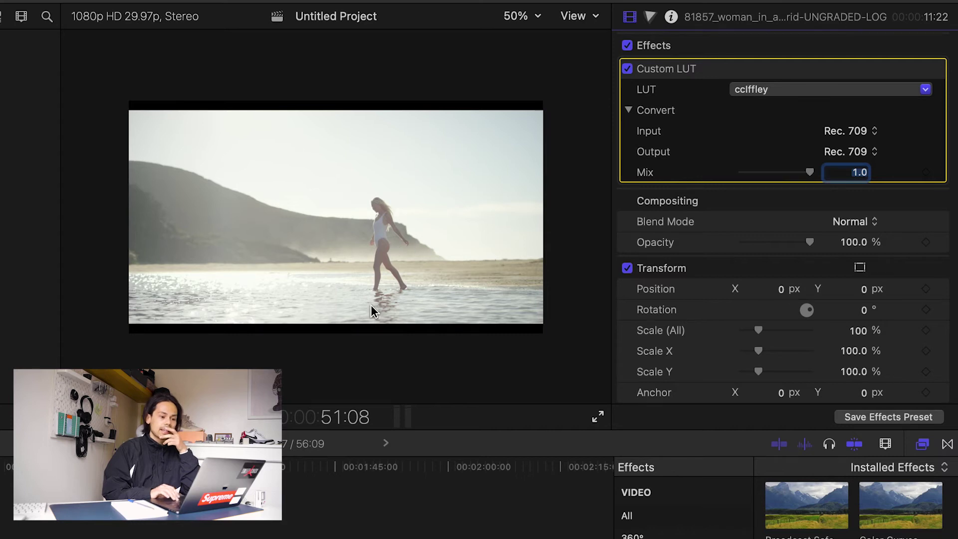
{"action": "mouse_move", "coordinate": [809, 173]}
{"action": "left_mouse_down"}
{"action": "mouse_move", "coordinate": [717, 181]}
{"action": "mouse_move", "coordinate": [821, 175]}
{"action": "left_mouse_up"}
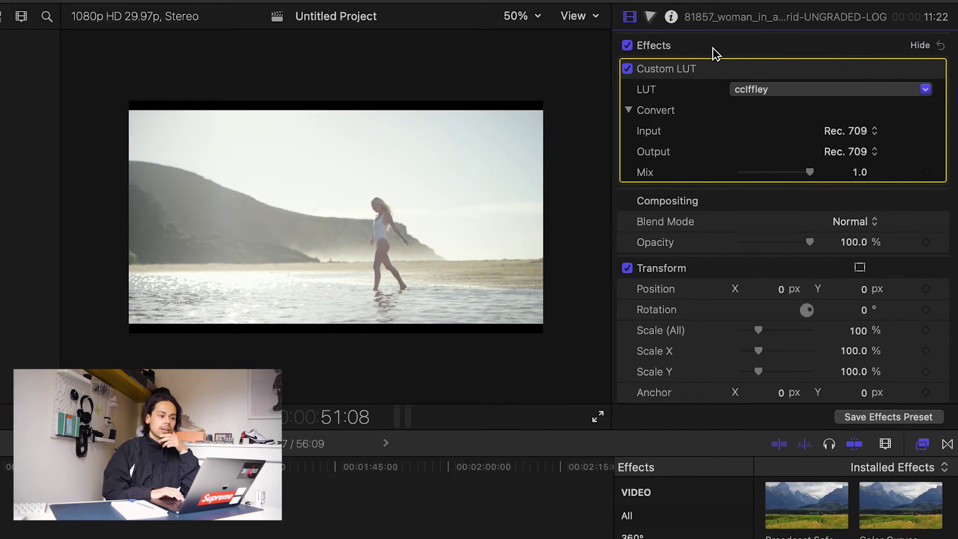
Lower the beach clip's exposure to -57% midtones and -45% shadows, and compare the image with the color board off and on.
{"action": "left_click", "coordinate": [651, 18]}
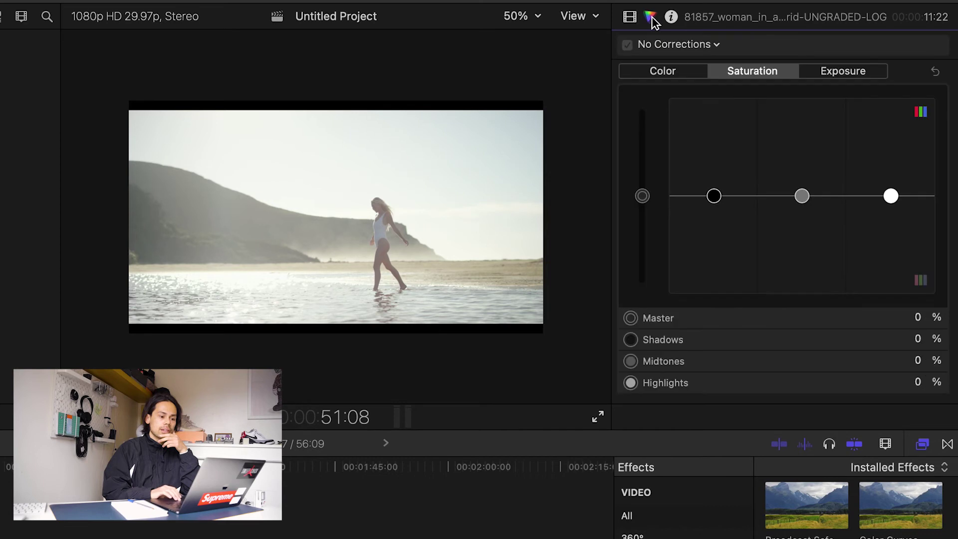
{"action": "left_click", "coordinate": [838, 76]}
{"action": "left_click_drag", "start_coordinate": [803, 198], "coordinate": [809, 252]}
{"action": "left_click_drag", "start_coordinate": [714, 196], "coordinate": [714, 241]}
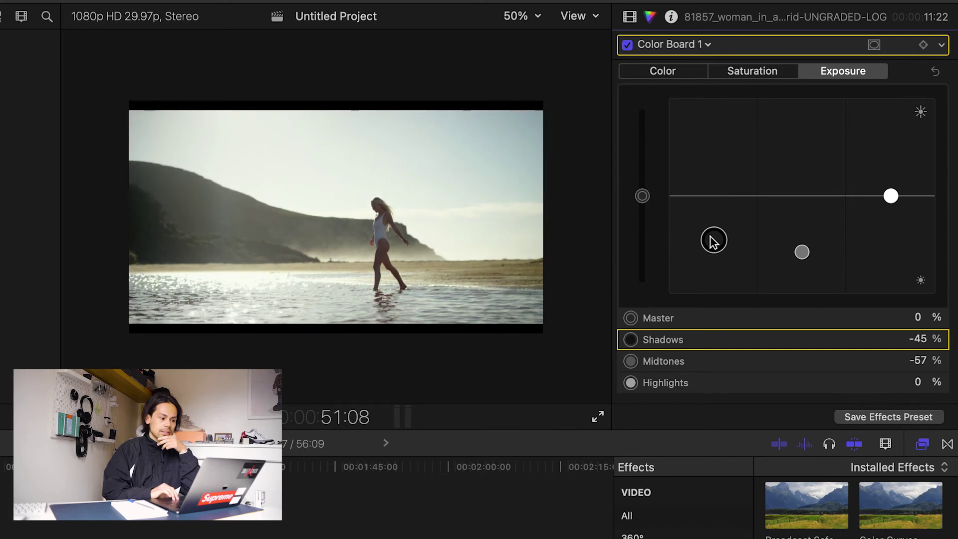
{"action": "left_click", "coordinate": [627, 44]}
{"action": "left_click", "coordinate": [627, 45]}
{"action": "left_click", "coordinate": [627, 44]}
{"action": "left_click", "coordinate": [627, 44]}
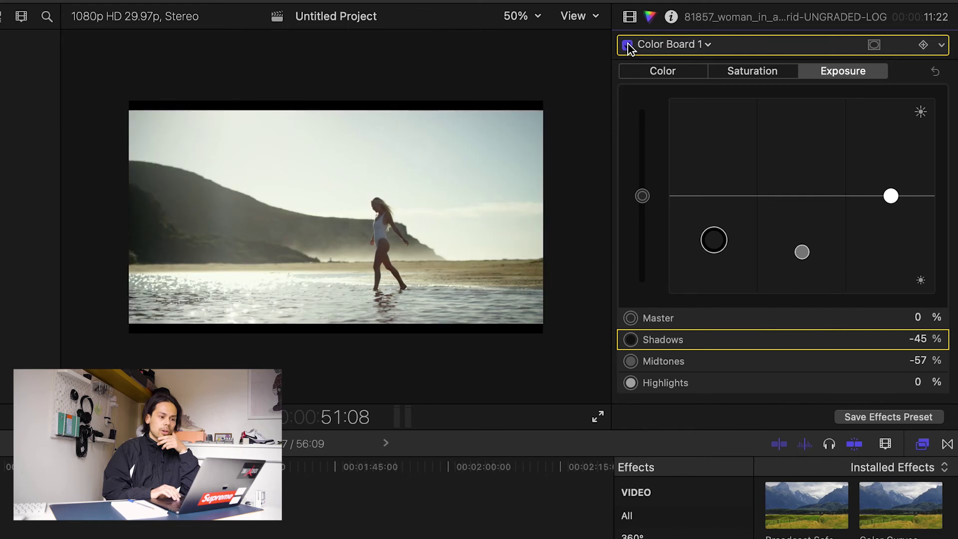
Set the beach clip's midtone saturation to 18% and tint its highlights blue at 197° and 13%.
{"action": "left_click", "coordinate": [757, 72]}
{"action": "mouse_move", "coordinate": [803, 195]}
{"action": "left_mouse_down"}
{"action": "mouse_move", "coordinate": [802, 169]}
{"action": "mouse_move", "coordinate": [808, 202]}
{"action": "mouse_move", "coordinate": [805, 178]}
{"action": "left_mouse_up"}
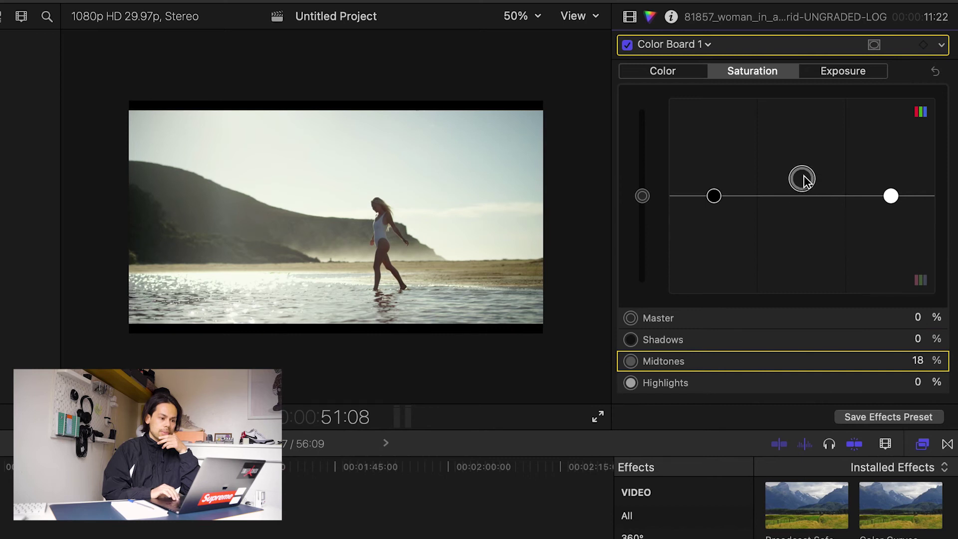
{"action": "left_click", "coordinate": [671, 71]}
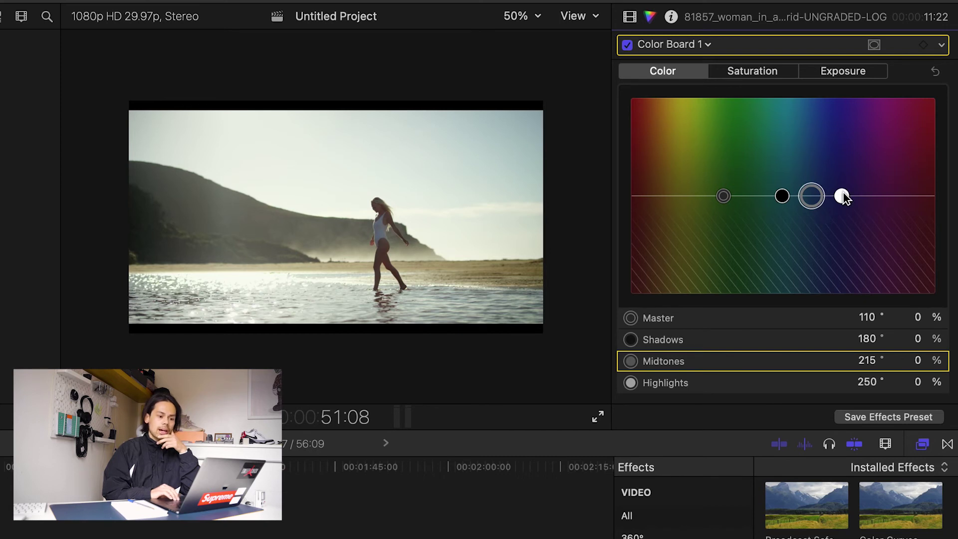
{"action": "left_click_drag", "start_coordinate": [844, 197], "coordinate": [799, 184]}
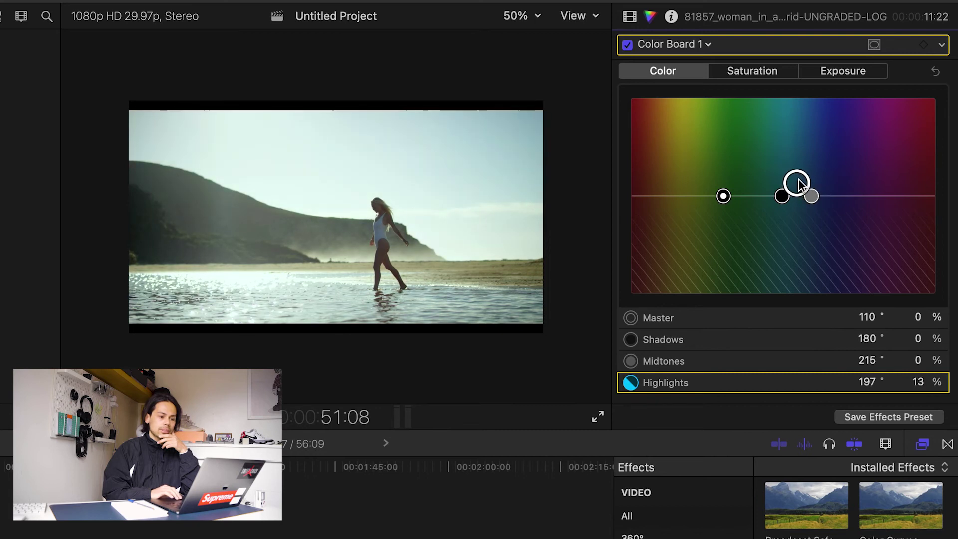
Compare the beach clip's tinted grade with the color board switched off and on.
{"action": "left_click", "coordinate": [626, 46]}
{"action": "left_click", "coordinate": [627, 46]}
{"action": "left_click", "coordinate": [627, 46]}
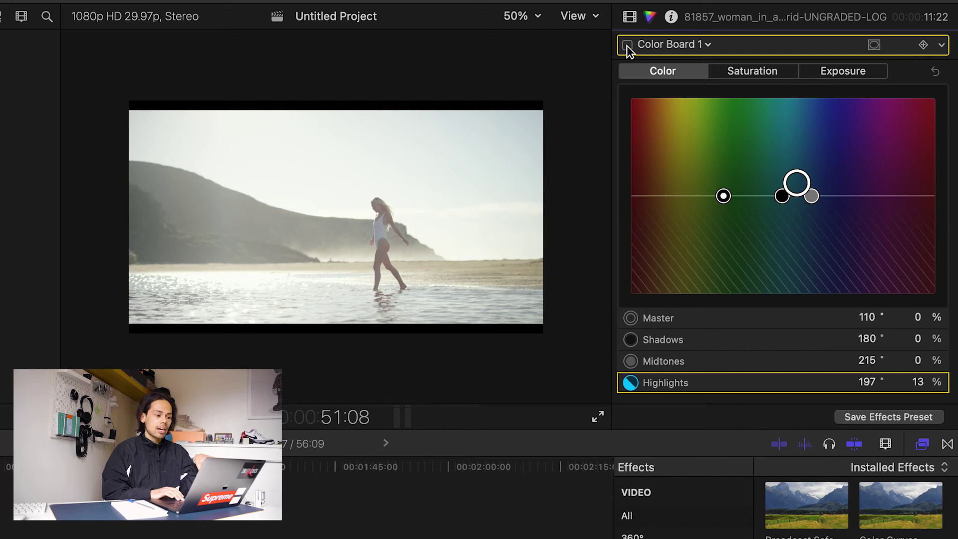
{"action": "left_click", "coordinate": [627, 45]}
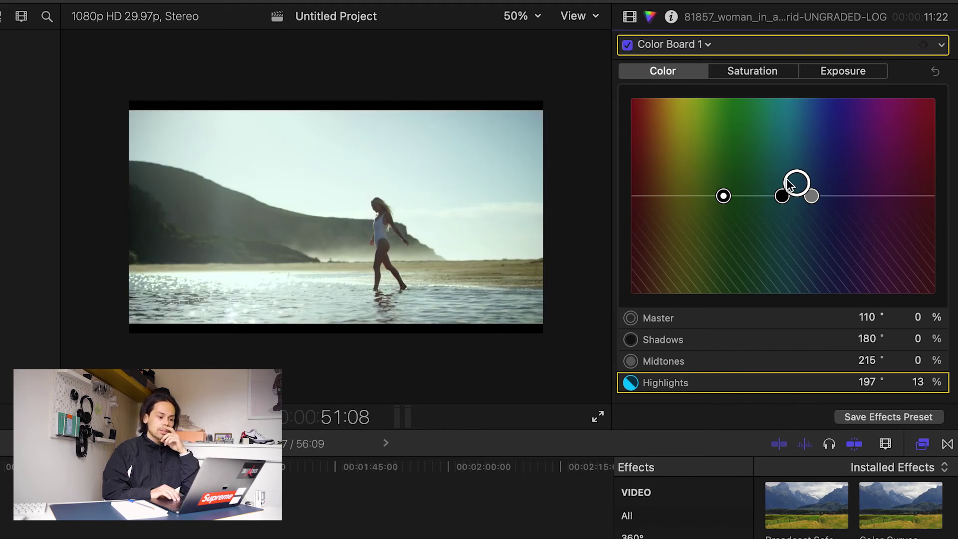
Reduce the beach clip's highlight tint to 198° and 1%, and check the image with and without the color board.
{"action": "left_click_drag", "start_coordinate": [797, 184], "coordinate": [801, 195]}
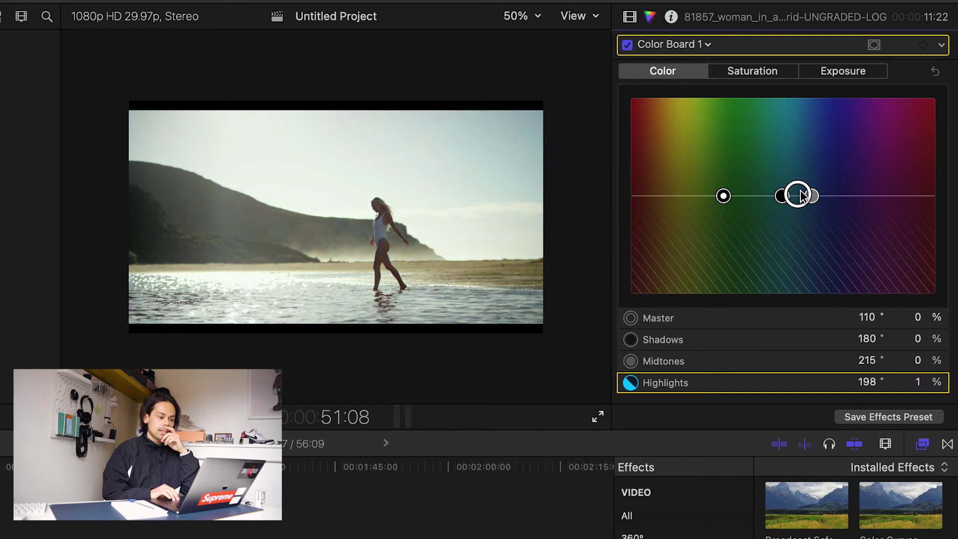
{"action": "left_click", "coordinate": [627, 45]}
{"action": "left_click", "coordinate": [628, 45]}
{"action": "left_click", "coordinate": [627, 45]}
{"action": "left_click", "coordinate": [628, 45]}
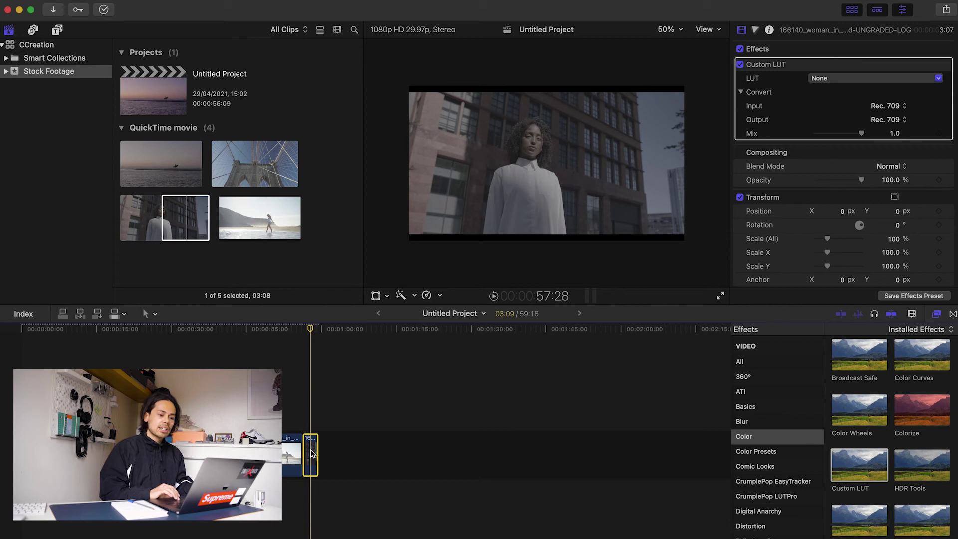
Set the Custom LUT of the clip of the woman in a white shirt to ccCowley.
{"action": "left_click", "coordinate": [842, 79]}
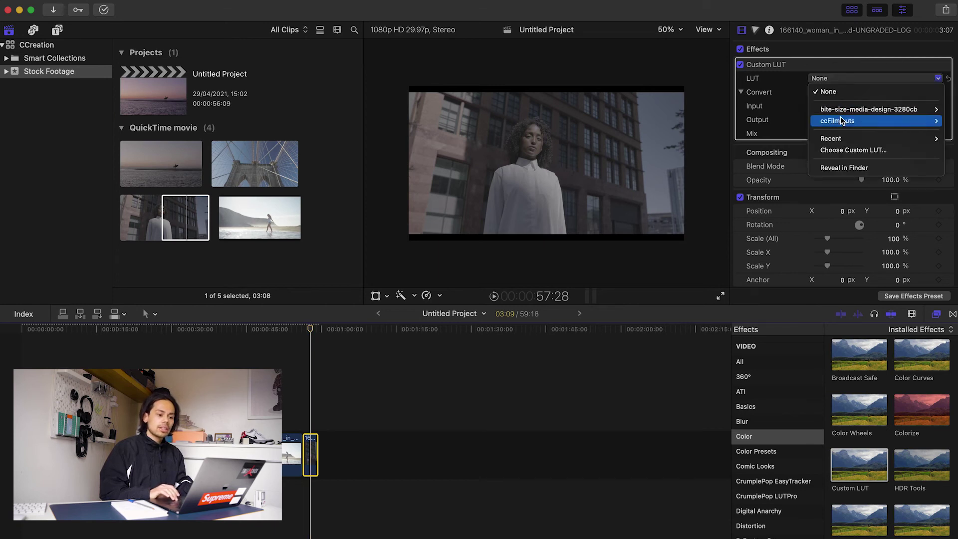
{"action": "mouse_move", "coordinate": [842, 120]}
{"action": "left_click", "coordinate": [788, 124]}
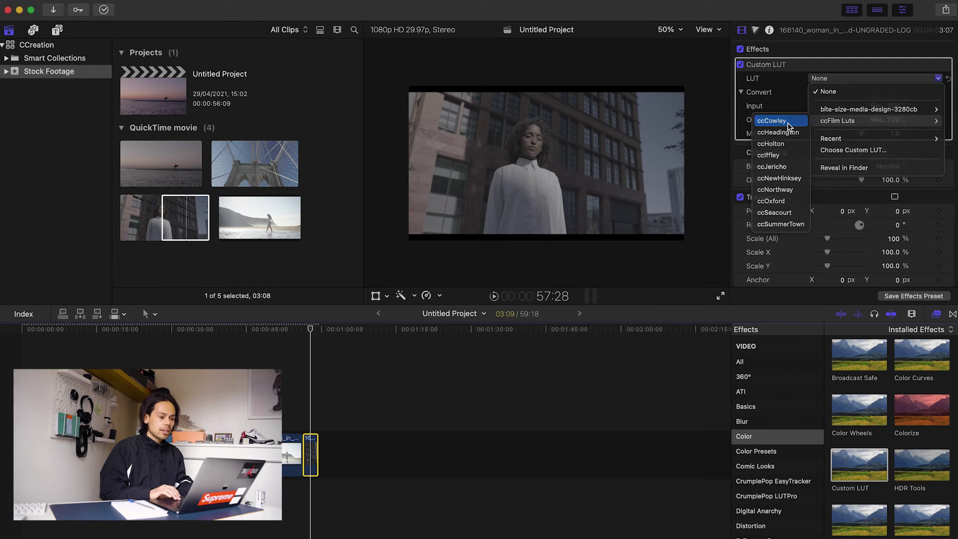
Try the ccHeadington, ccHolton and ccJericho LUTs on the clip of the woman in a white shirt.
{"action": "left_click", "coordinate": [841, 84]}
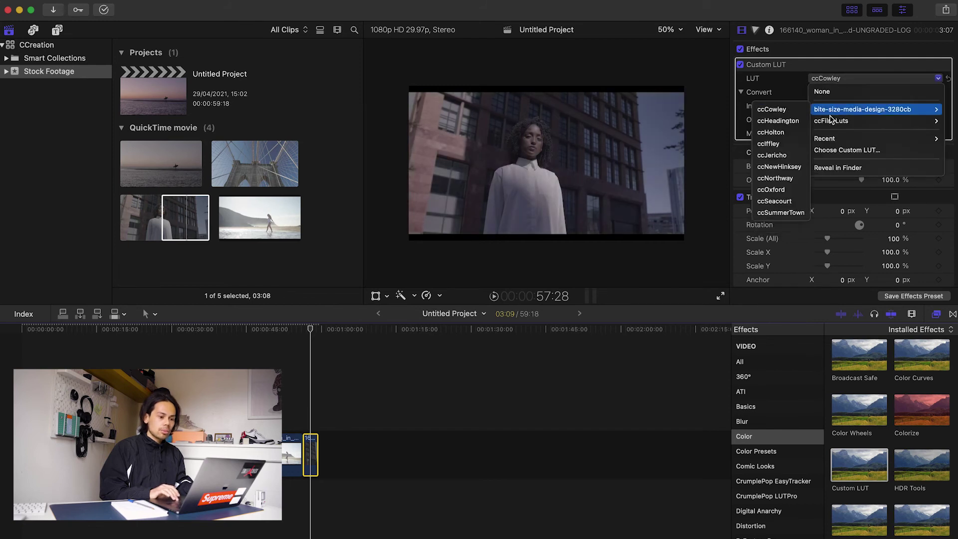
{"action": "mouse_move", "coordinate": [838, 121]}
{"action": "left_click", "coordinate": [779, 132]}
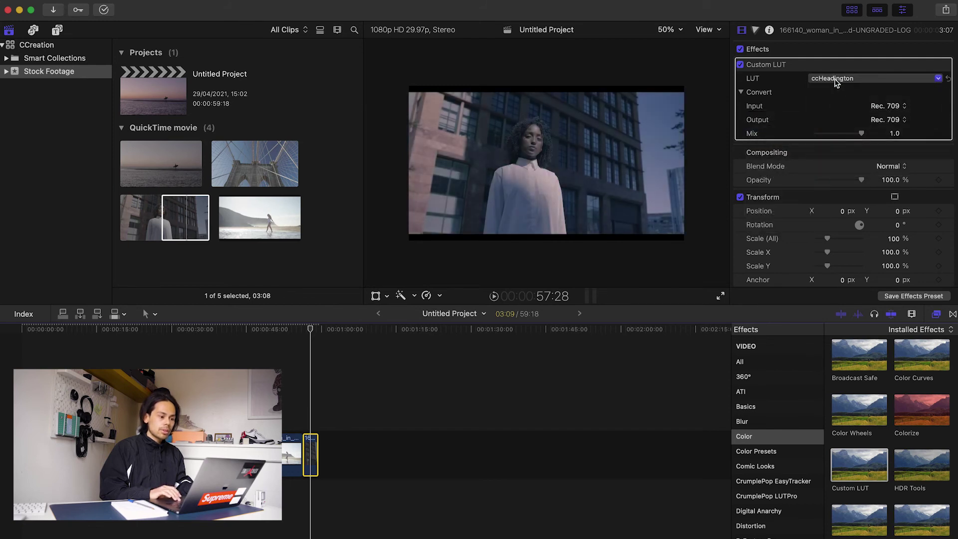
{"action": "left_click", "coordinate": [837, 80]}
{"action": "left_click", "coordinate": [779, 144]}
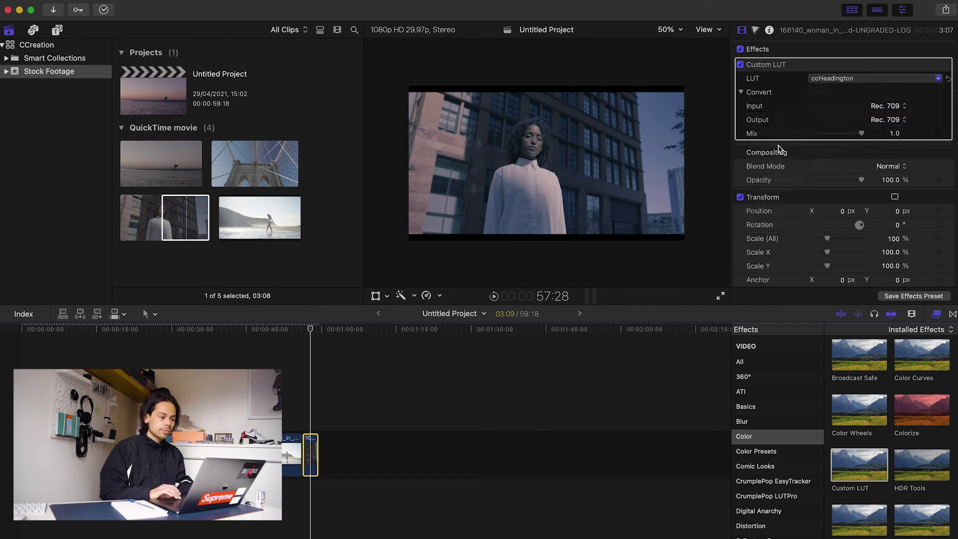
{"action": "left_click", "coordinate": [838, 80]}
{"action": "mouse_move", "coordinate": [838, 121]}
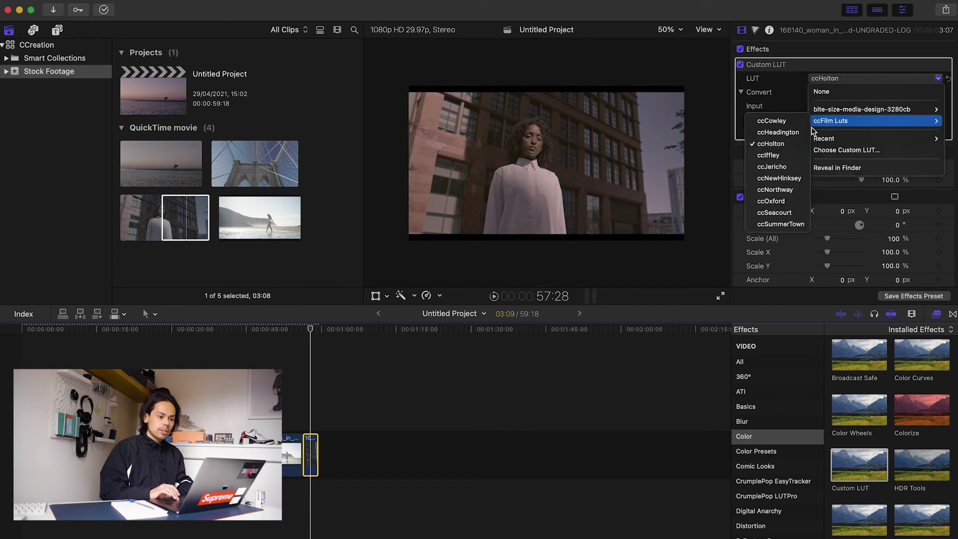
{"action": "left_click", "coordinate": [781, 163]}
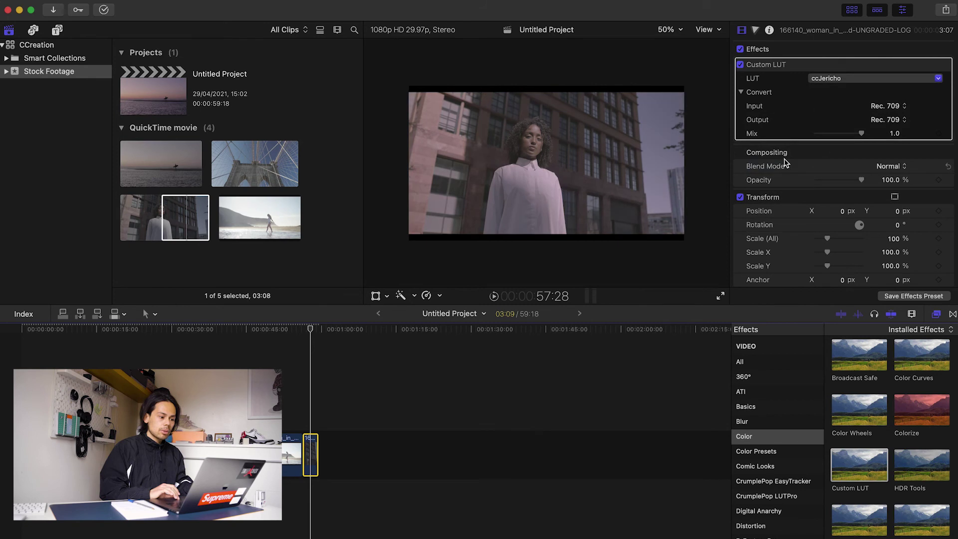
Set the woman clip's Custom LUT to ccSummerTown and preview its strength by lowering Mix to 0 and restoring it to 1.0.
{"action": "left_click", "coordinate": [842, 79]}
{"action": "mouse_move", "coordinate": [838, 122]}
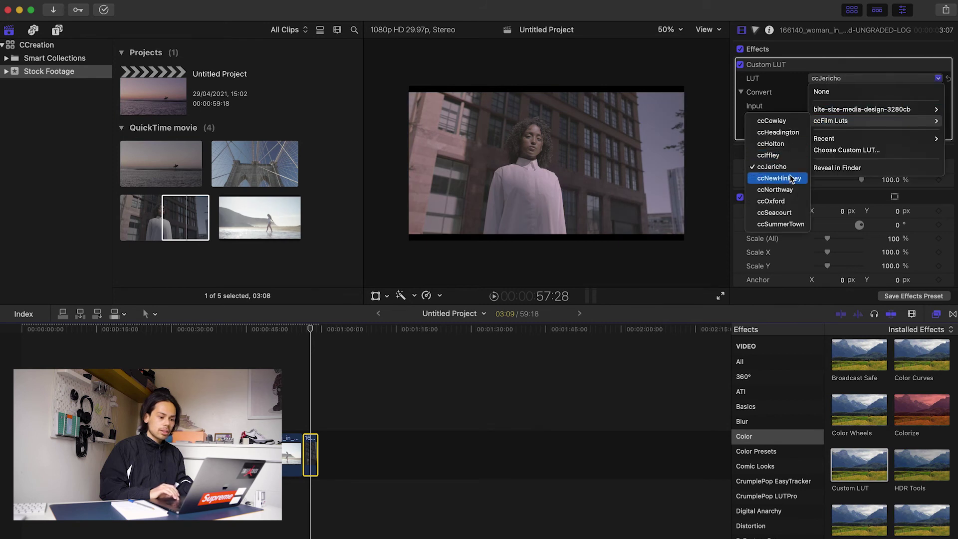
{"action": "left_click", "coordinate": [780, 225]}
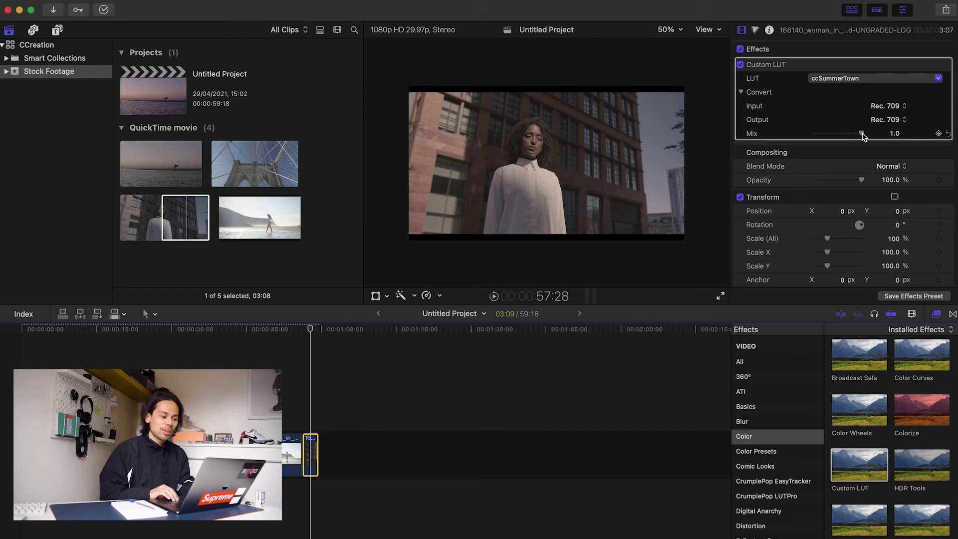
{"action": "left_click_drag", "start_coordinate": [863, 135], "coordinate": [792, 142]}
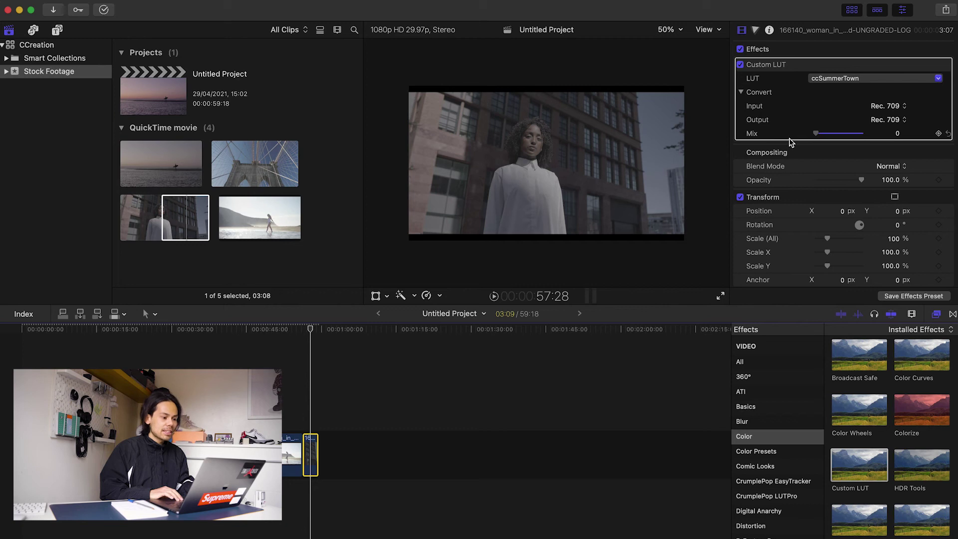
{"action": "left_click_drag", "start_coordinate": [791, 142], "coordinate": [881, 134]}
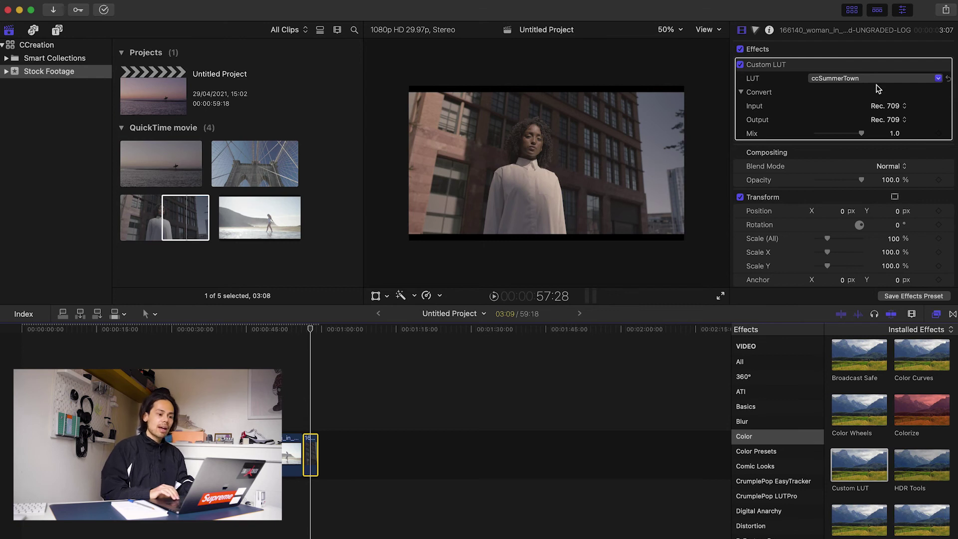
Set the woman clip's color board exposure to 1% for shadows, -38% for midtones and 17% for highlights.
{"action": "left_click", "coordinate": [756, 31]}
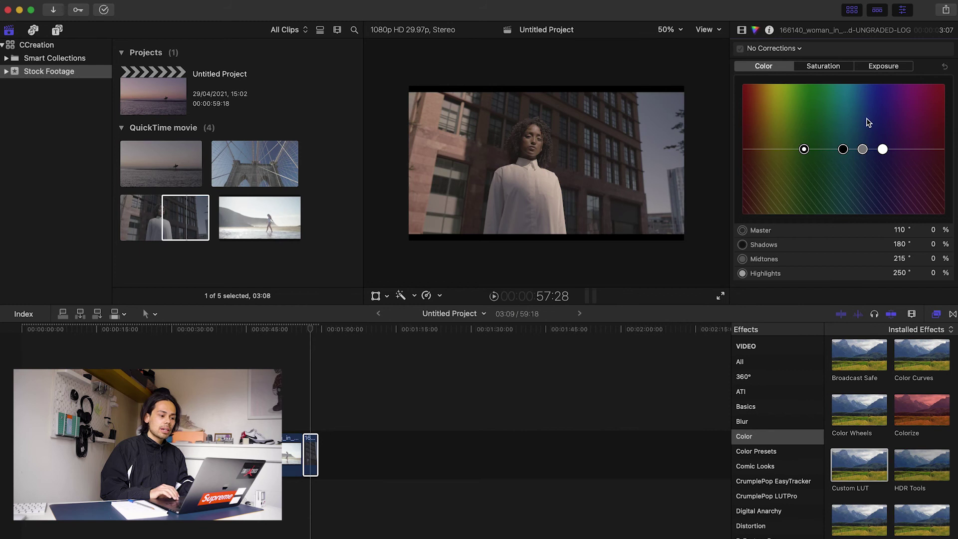
{"action": "left_click", "coordinate": [883, 66]}
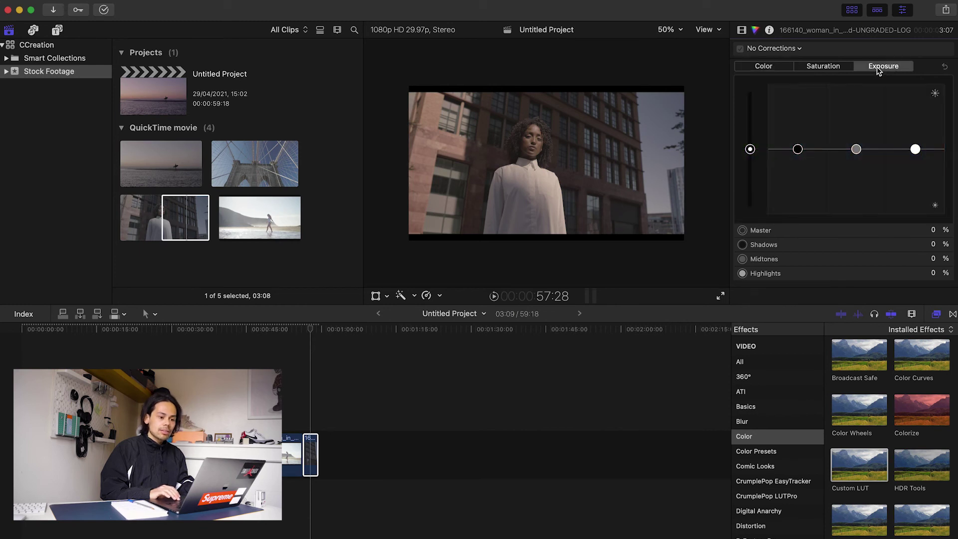
{"action": "left_click_drag", "start_coordinate": [856, 150], "coordinate": [857, 172]}
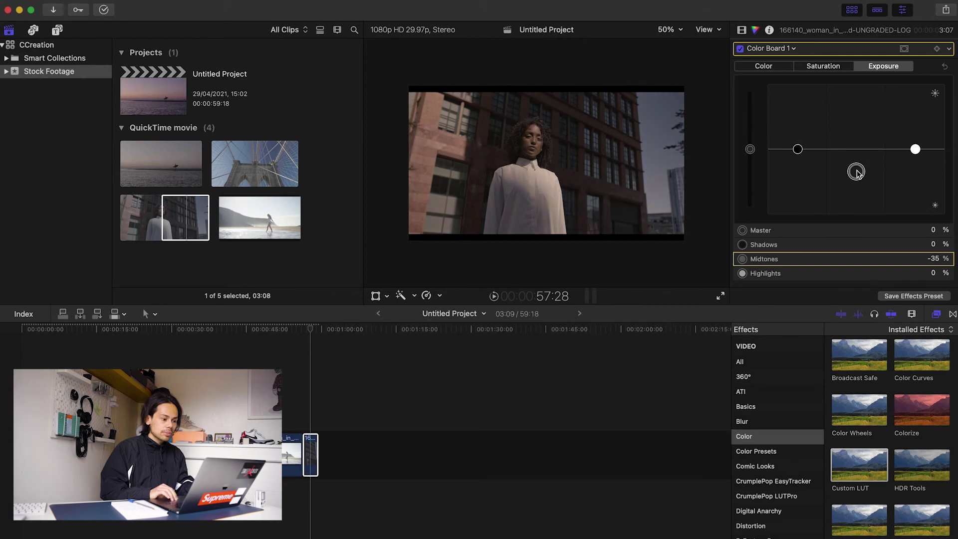
{"action": "left_click_drag", "start_coordinate": [915, 149], "coordinate": [915, 138]}
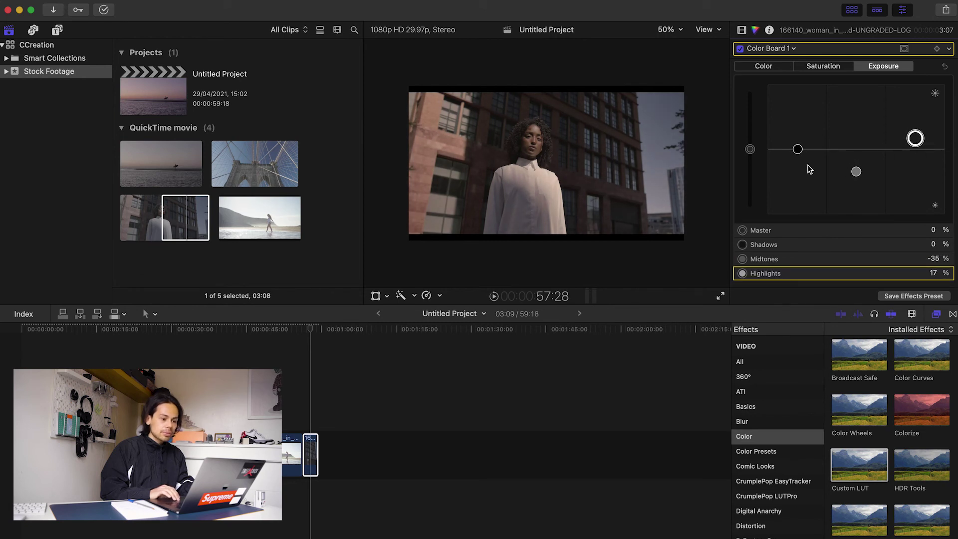
{"action": "left_click_drag", "start_coordinate": [798, 150], "coordinate": [797, 148]}
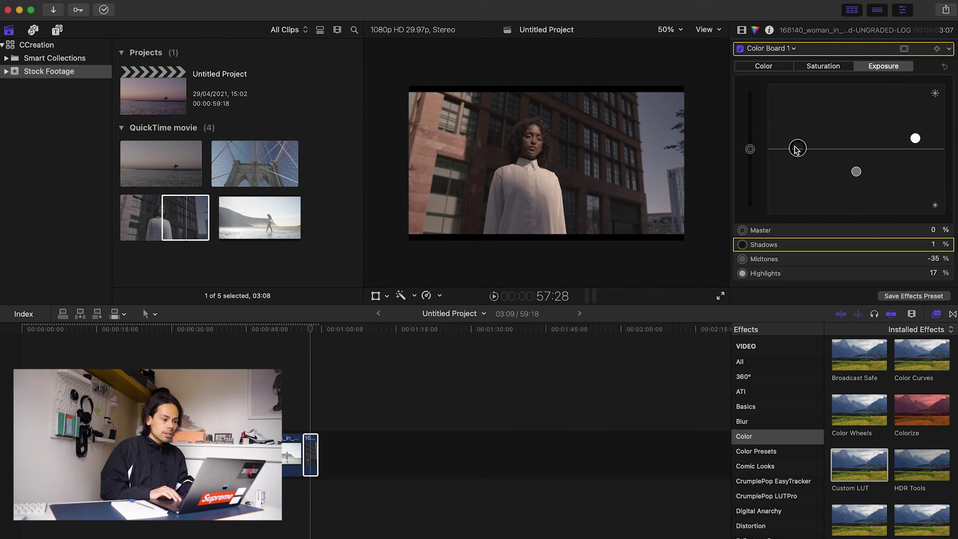
{"action": "left_click_drag", "start_coordinate": [856, 172], "coordinate": [854, 176]}
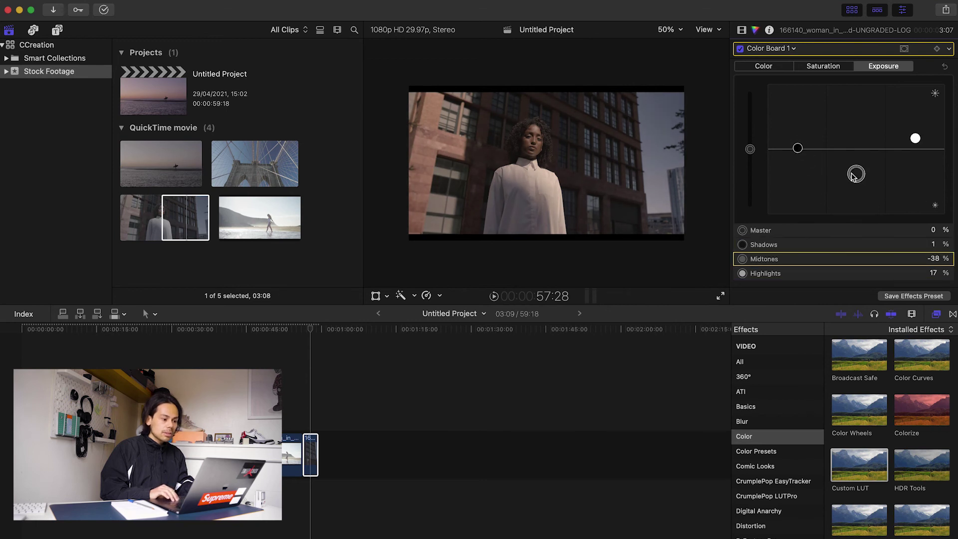
Compare the woman clip's exposure adjustment with the color board switched off and on.
{"action": "left_click", "coordinate": [740, 48]}
{"action": "left_click", "coordinate": [741, 48]}
{"action": "left_click", "coordinate": [740, 48]}
{"action": "left_click", "coordinate": [740, 48]}
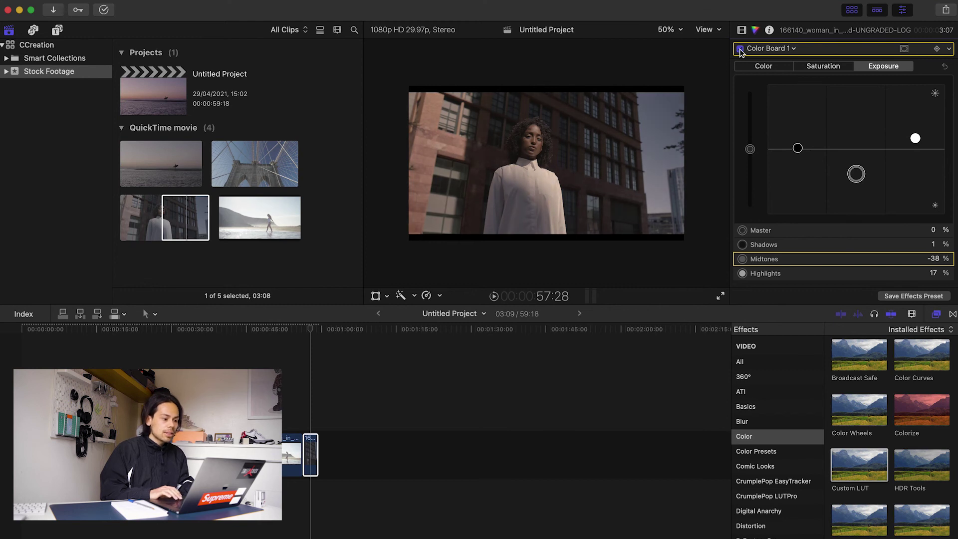
Raise the woman clip's midtone saturation slightly and tint its midtones yellow at 57° and 2%.
{"action": "left_click", "coordinate": [815, 68]}
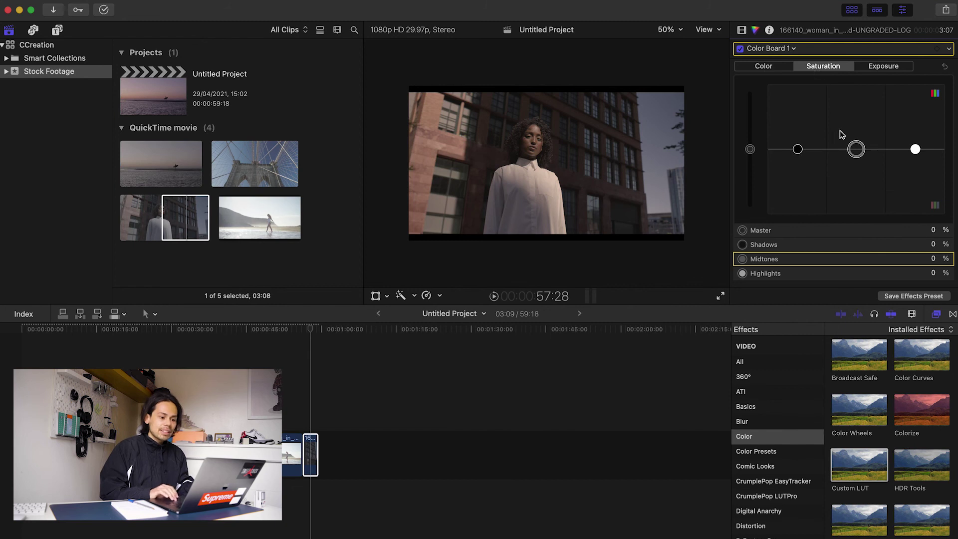
{"action": "mouse_move", "coordinate": [856, 149]}
{"action": "left_mouse_down"}
{"action": "mouse_move", "coordinate": [858, 131]}
{"action": "mouse_move", "coordinate": [858, 141]}
{"action": "left_mouse_up"}
{"action": "left_click", "coordinate": [782, 66]}
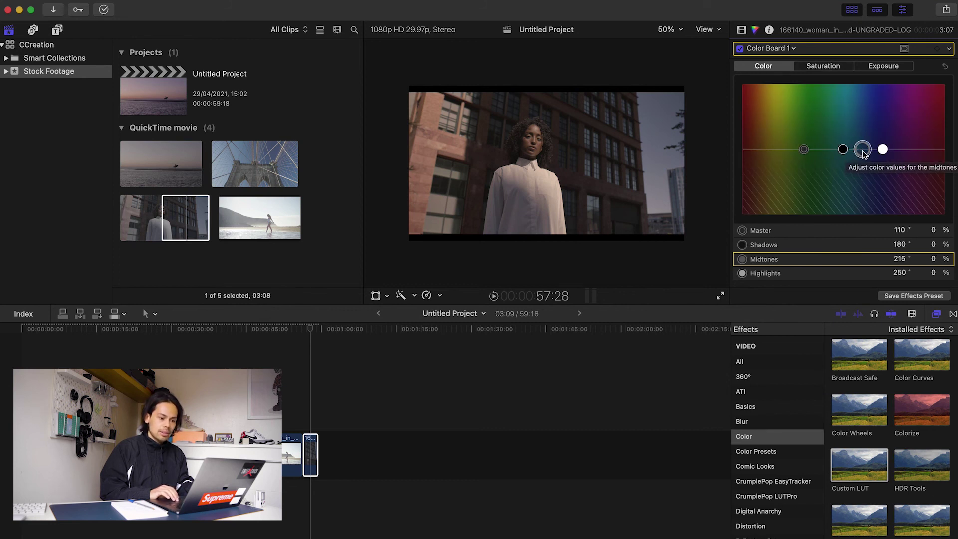
{"action": "left_click_drag", "start_coordinate": [862, 150], "coordinate": [776, 153]}
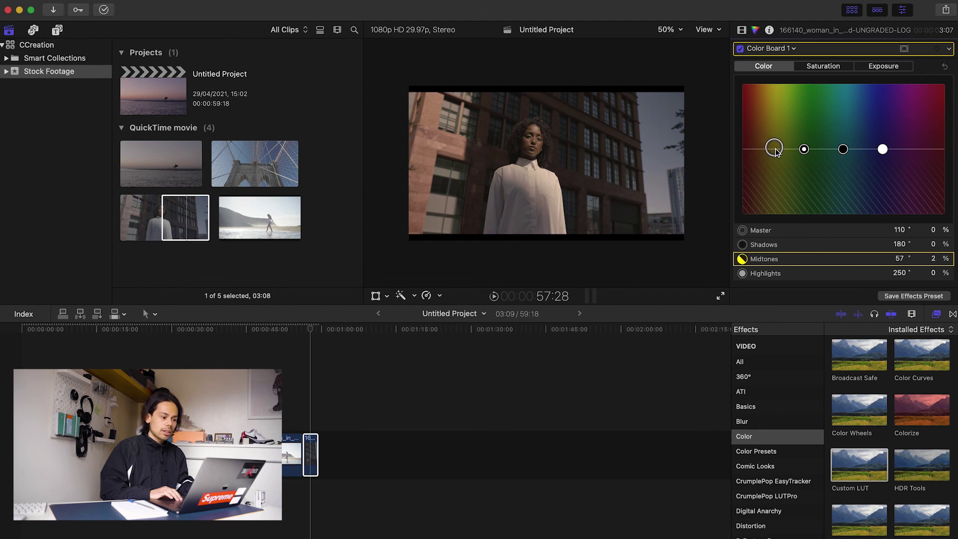
Compare the woman clip's tinted grade with the color board switched off and on.
{"action": "left_click", "coordinate": [740, 49]}
{"action": "left_click", "coordinate": [741, 49]}
{"action": "left_click", "coordinate": [741, 49]}
{"action": "left_click", "coordinate": [740, 49]}
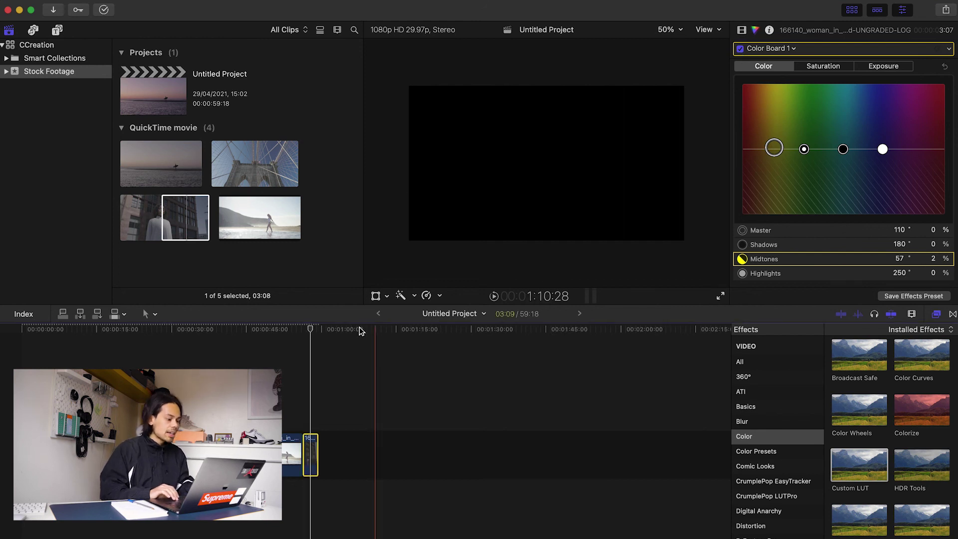
Review the graded footage at several points earlier in the timeline, including the surfer at sunset.
{"action": "left_click", "coordinate": [274, 329]}
{"action": "left_click", "coordinate": [213, 332]}
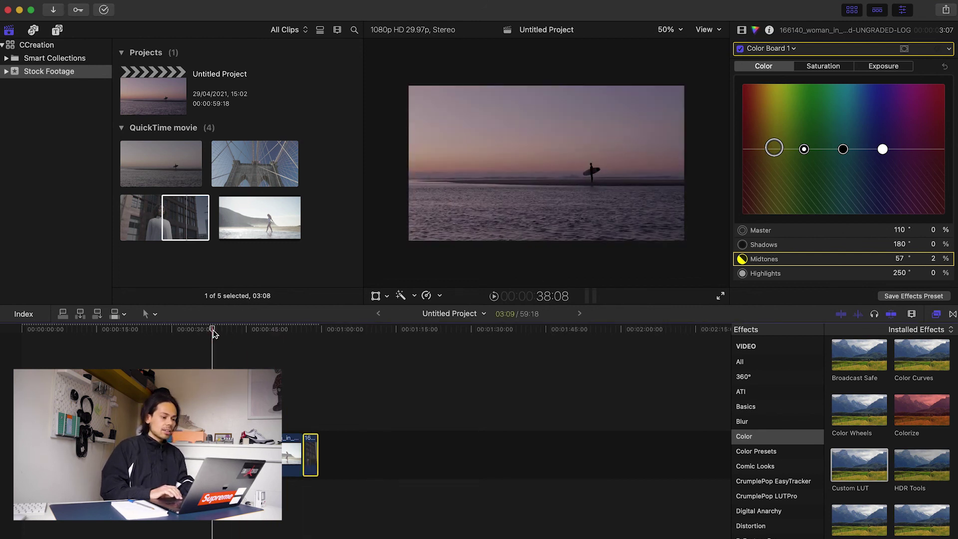
{"action": "left_click", "coordinate": [98, 331]}
{"action": "left_click", "coordinate": [153, 335]}
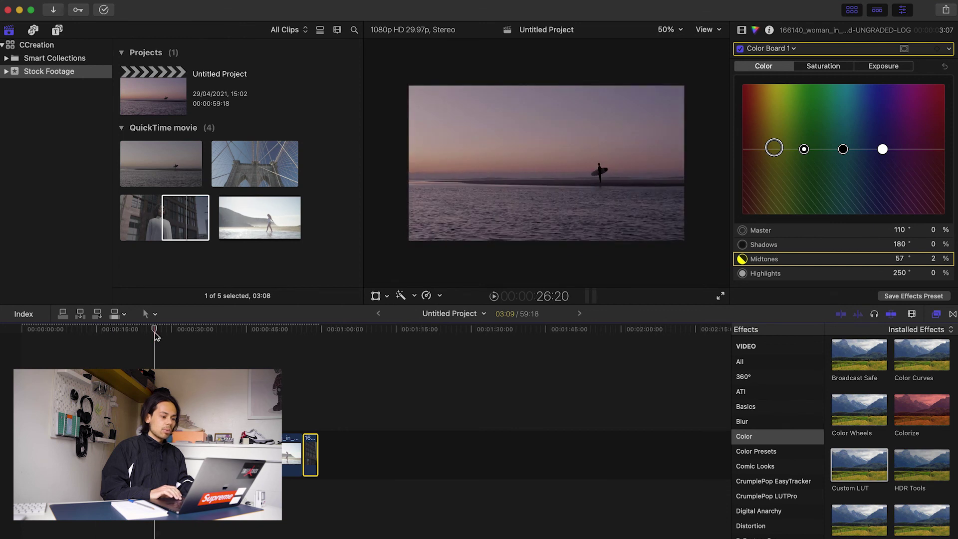